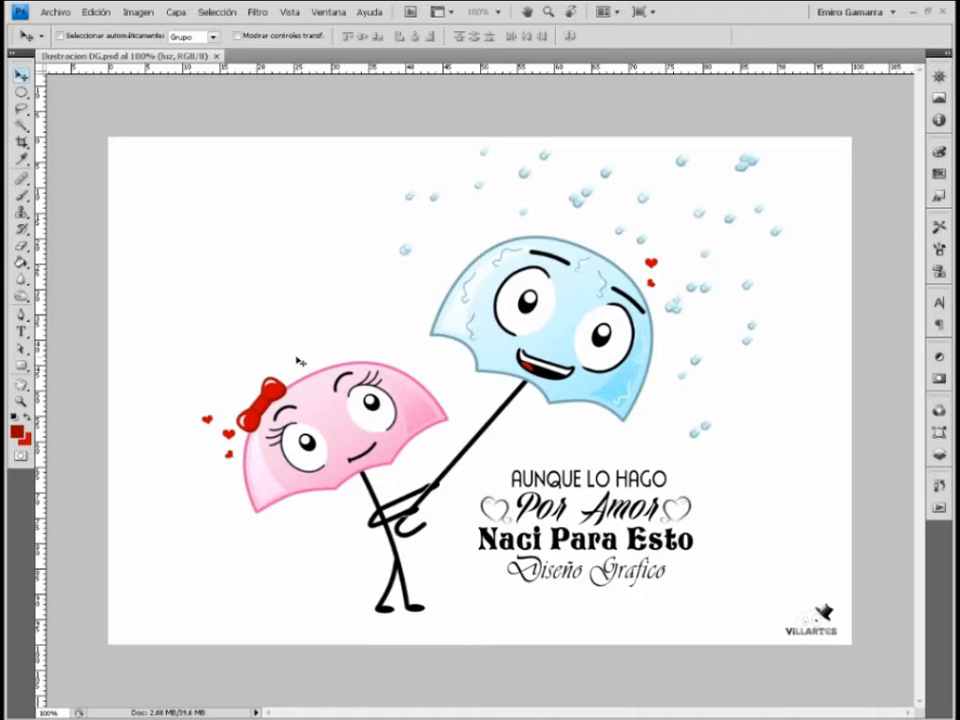
Step: Start a path with the Pen tool by placing one anchor point in the blank area above and left of the pink umbrella
{"action": "left_click_drag", "start_coordinate": [297, 358], "coordinate": [297, 339]}
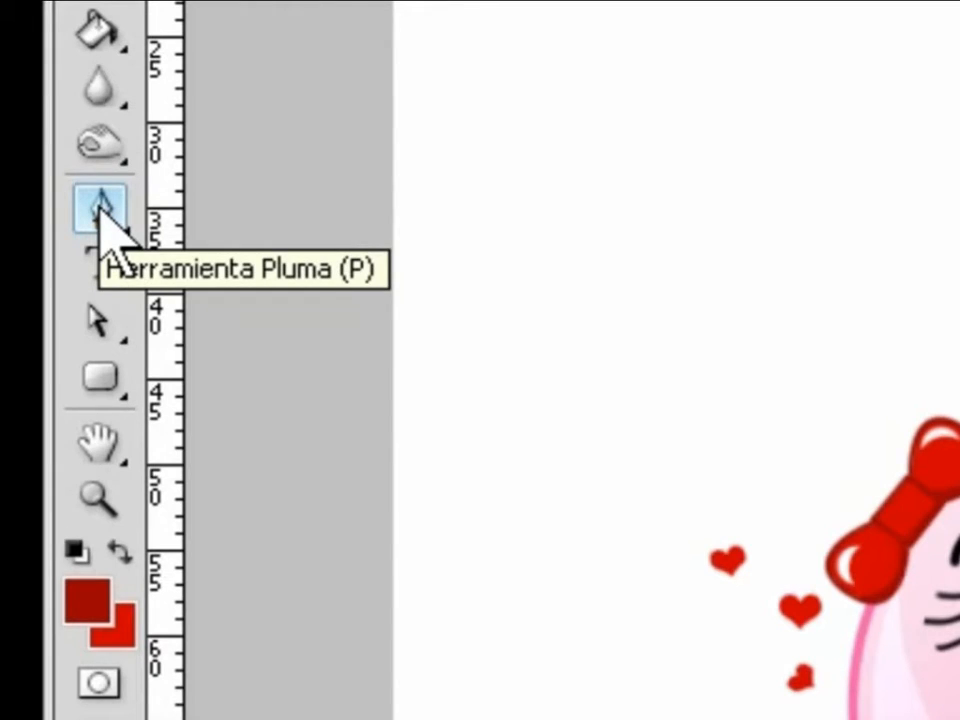
{"action": "left_click", "coordinate": [101, 208]}
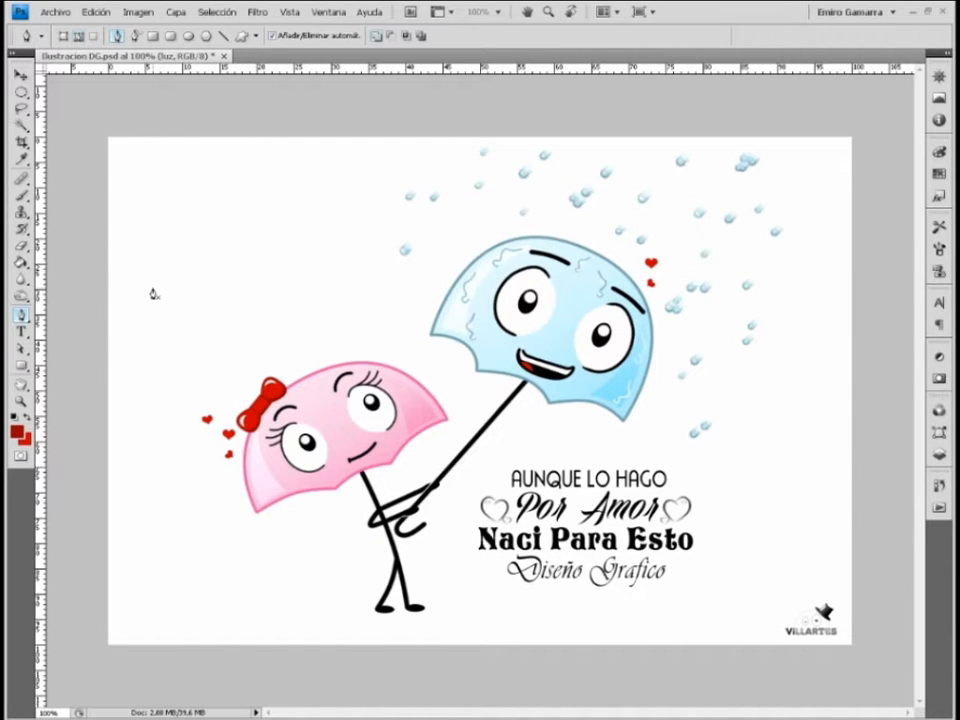
{"action": "left_click", "coordinate": [153, 289]}
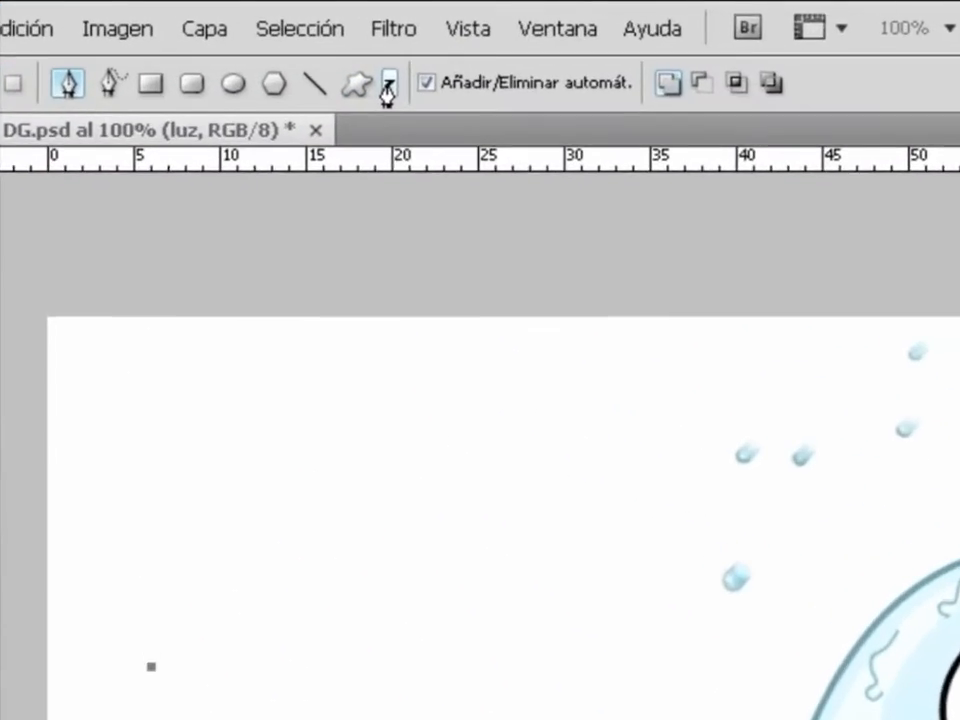
Step: Turn off the pen's Goma elástica option and place a second anchor point just above the pink umbrella, forming a straight slanted segment
{"action": "left_click", "coordinate": [254, 36]}
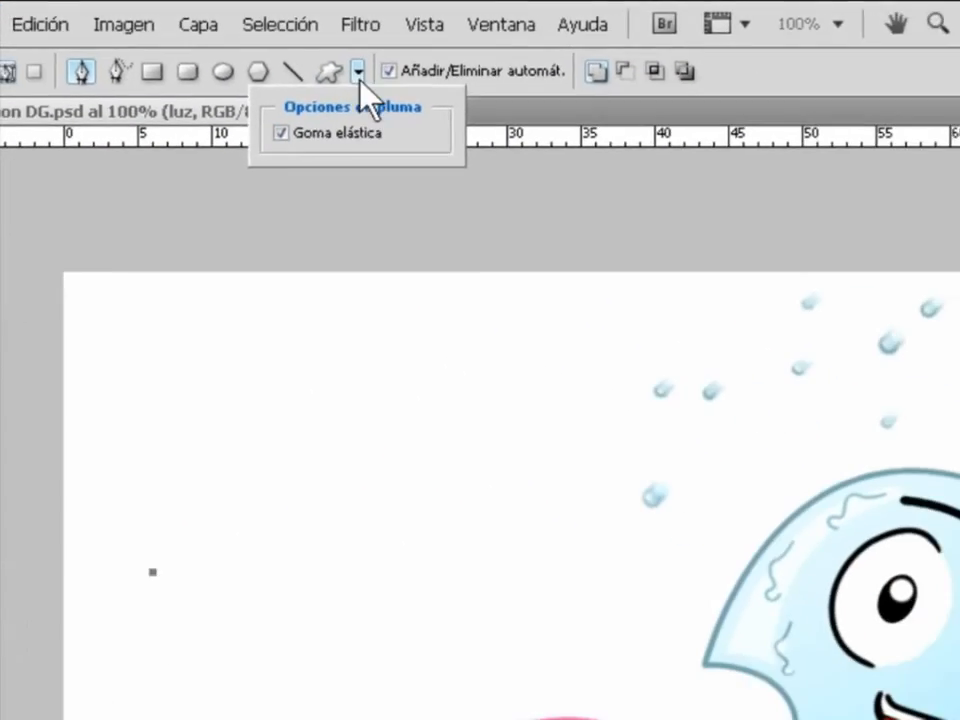
{"action": "left_click", "coordinate": [457, 104]}
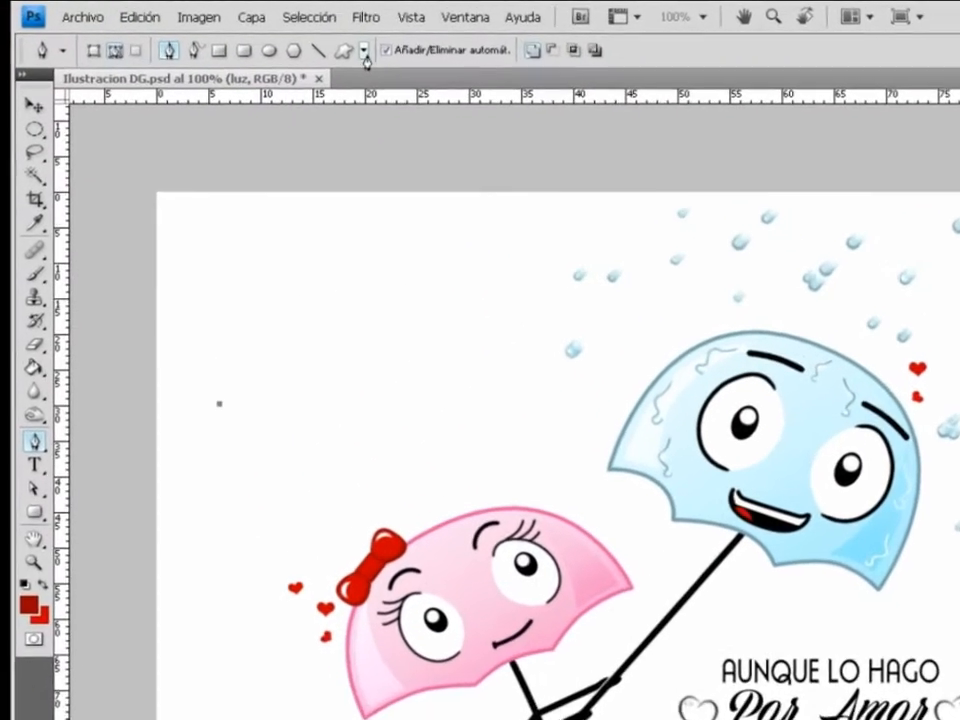
{"action": "left_click", "coordinate": [364, 52]}
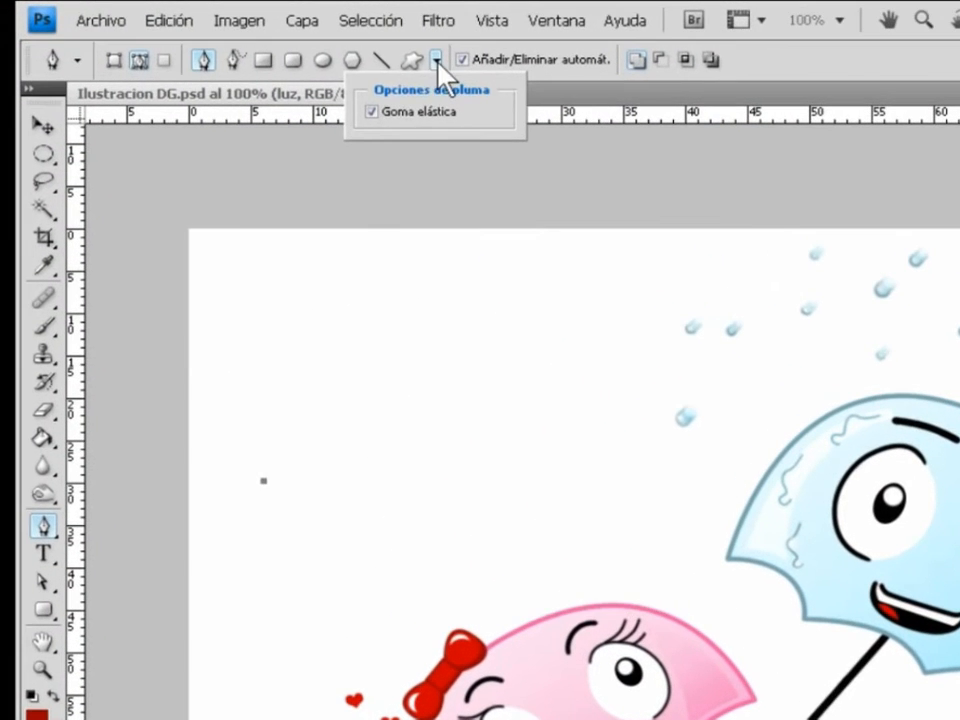
{"action": "left_click", "coordinate": [373, 115]}
{"action": "left_click", "coordinate": [567, 580]}
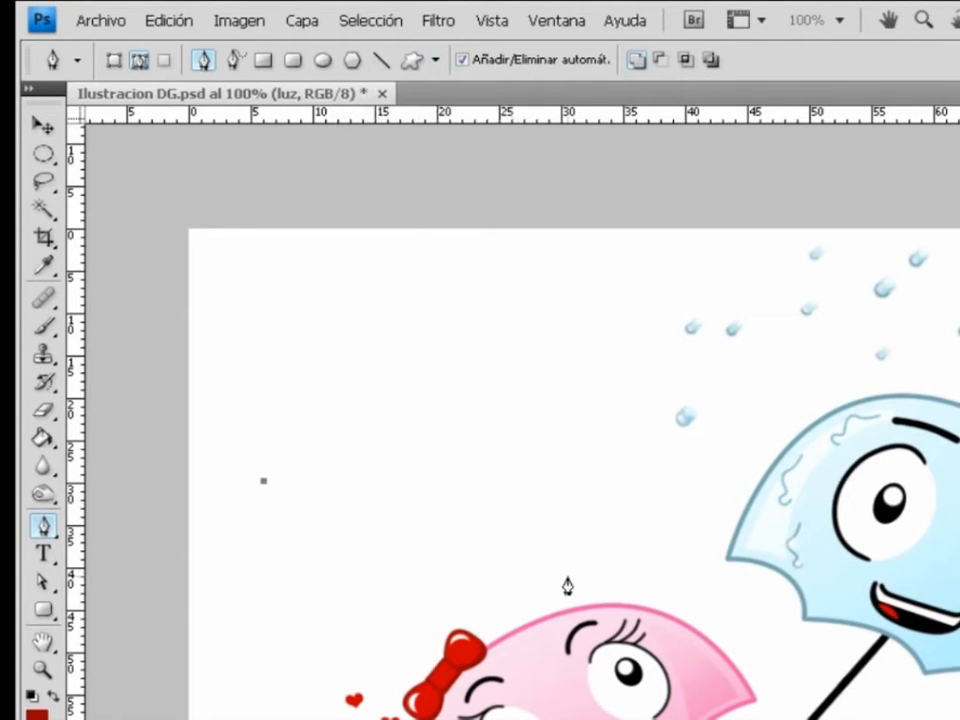
{"action": "left_click", "coordinate": [567, 580]}
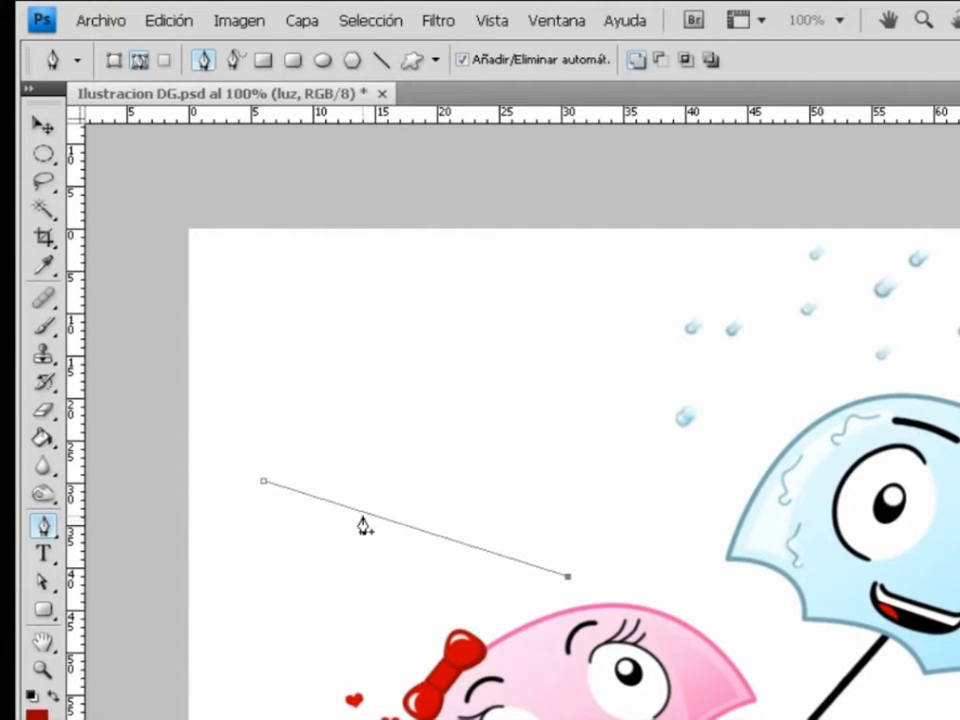
Step: Turn the pen's Goma elástica option back on and delete the slanted path together with its remaining anchor point
{"action": "left_click", "coordinate": [437, 64]}
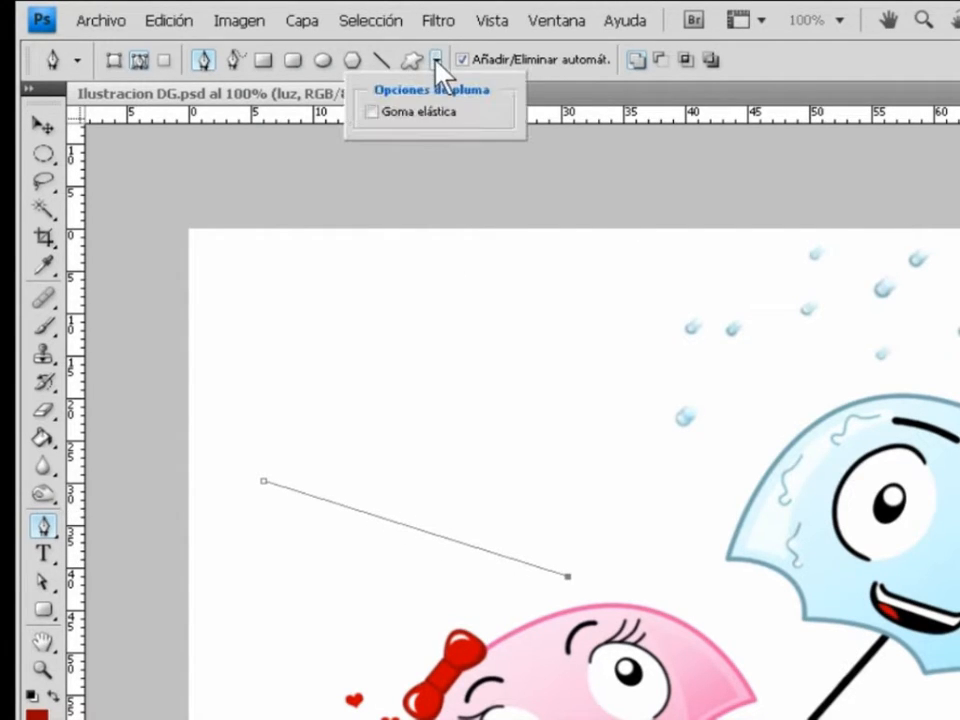
{"action": "left_click", "coordinate": [372, 112]}
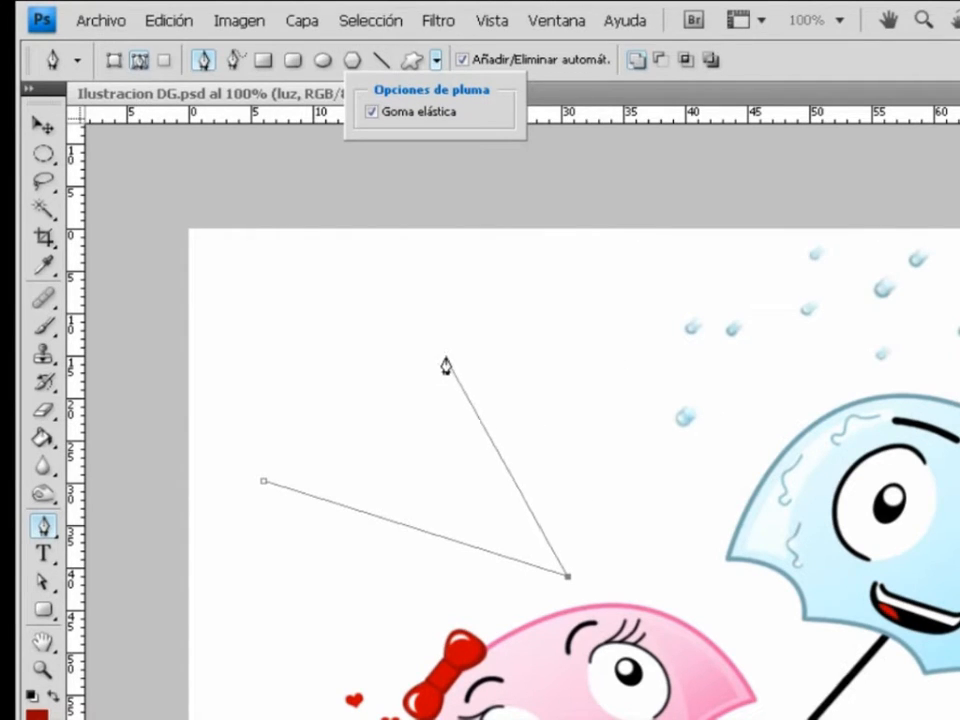
{"action": "left_click", "coordinate": [436, 62]}
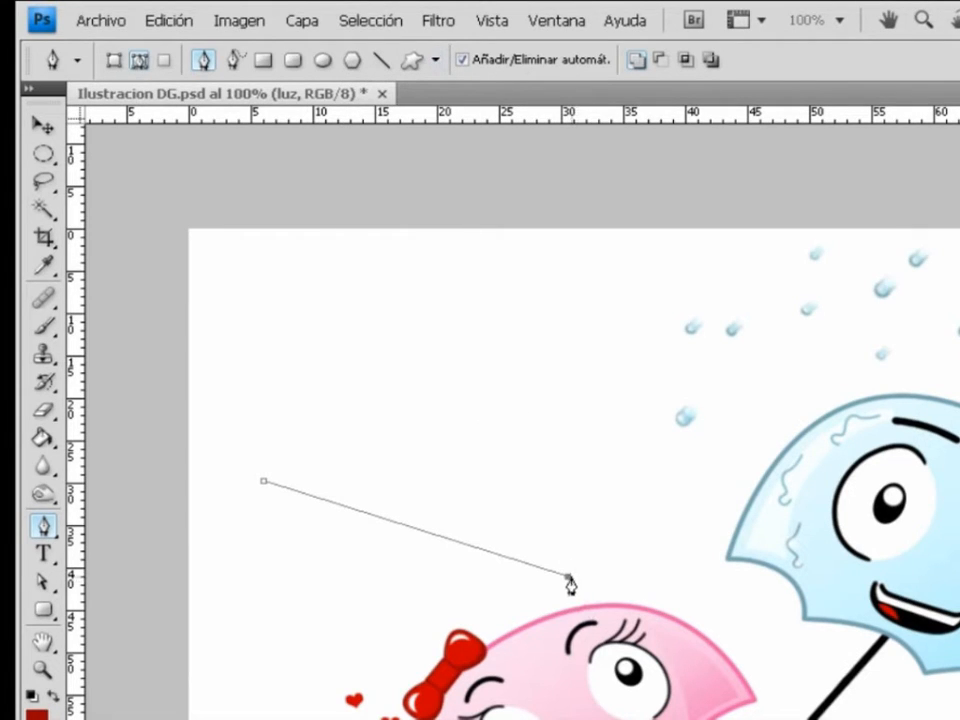
{"action": "key", "text": "Delete"}
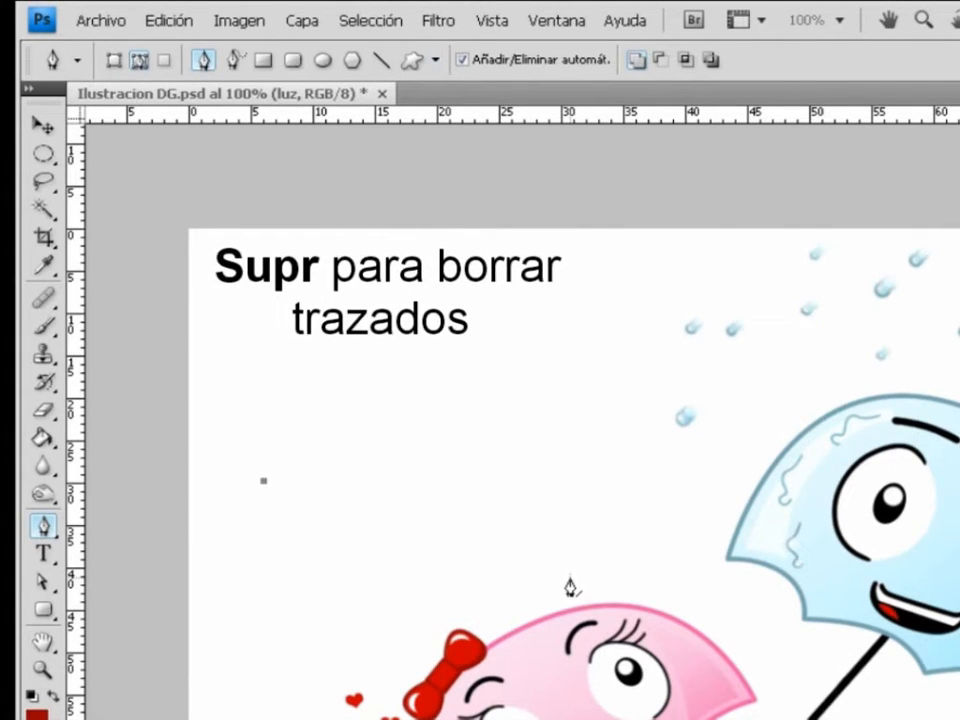
{"action": "key", "text": "Delete"}
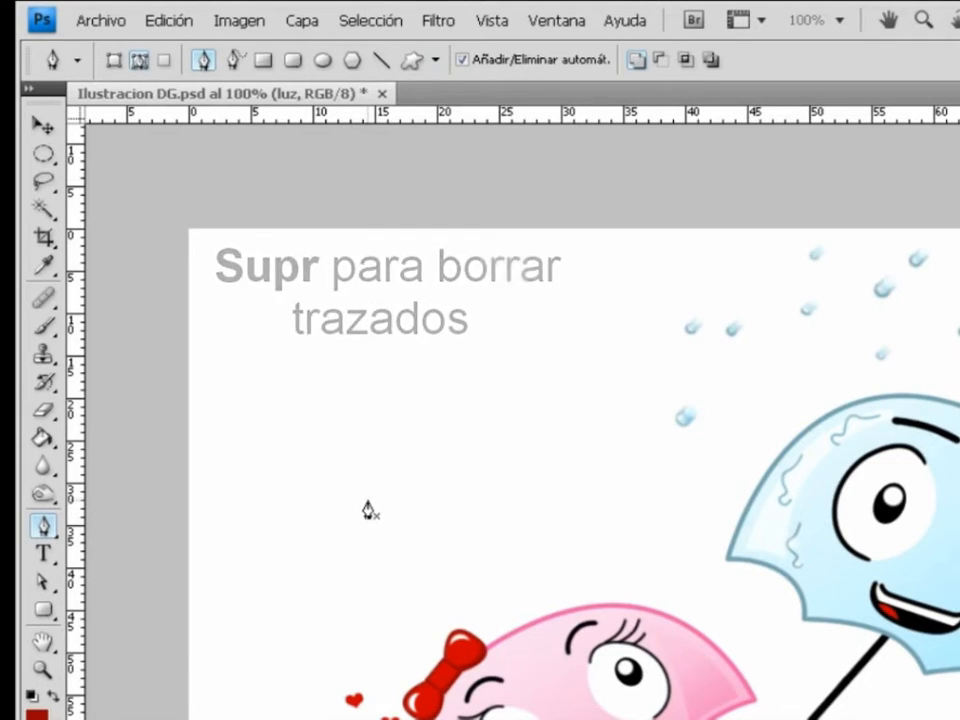
Step: Draw an exactly horizontal straight path segment in the blank area above the pink umbrella, from about 6 to 33 on the horizontal ruler
{"action": "left_click", "coordinate": [272, 502]}
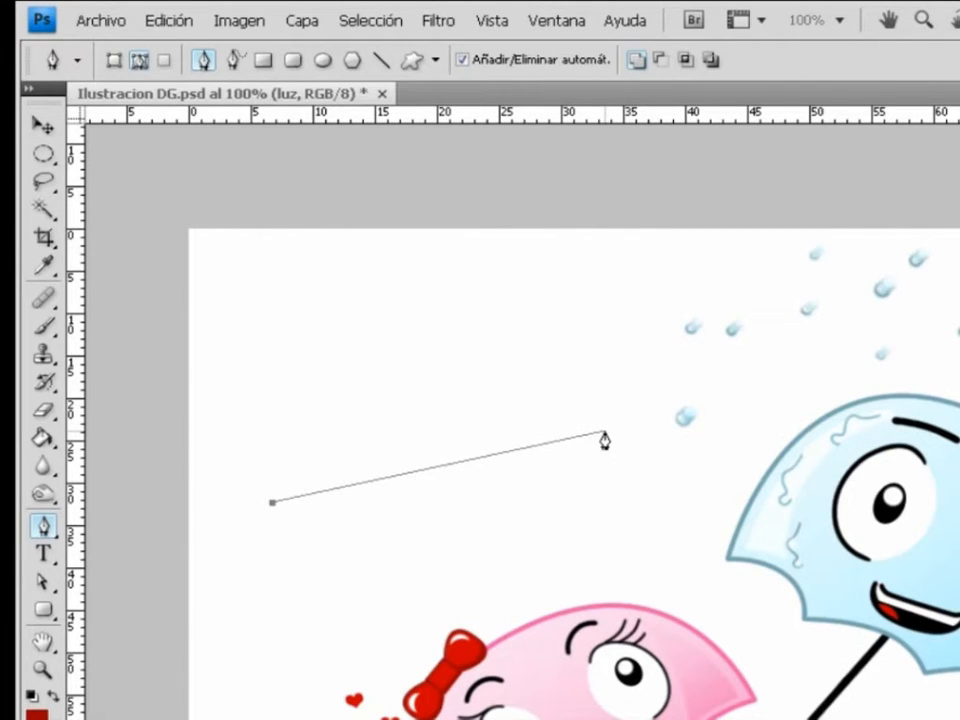
{"action": "key", "text": "shift"}
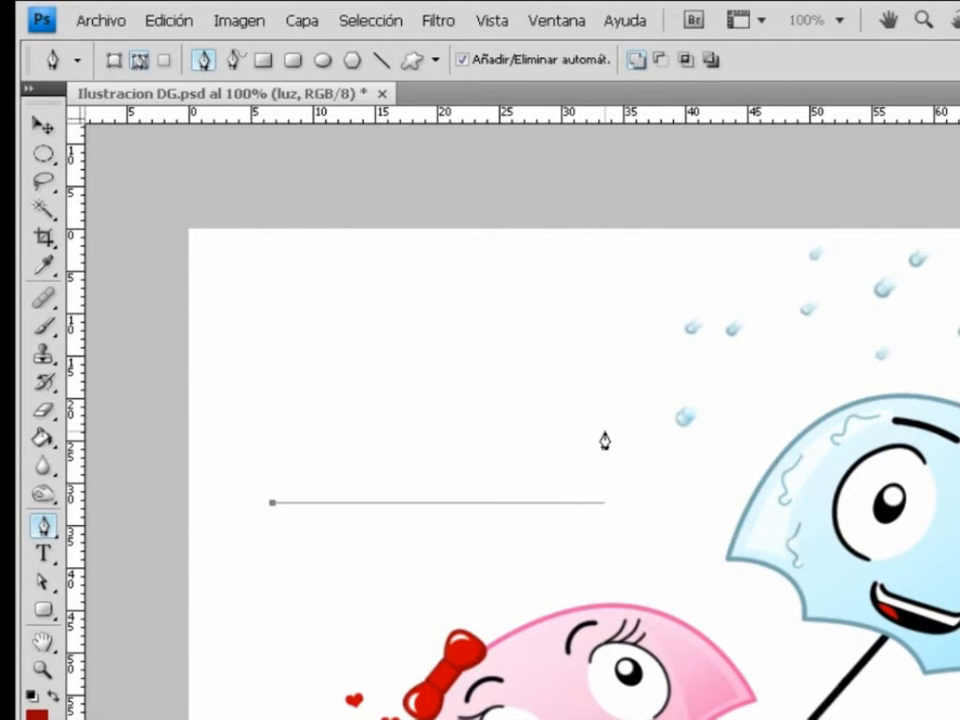
{"action": "left_click", "coordinate": [604, 502]}
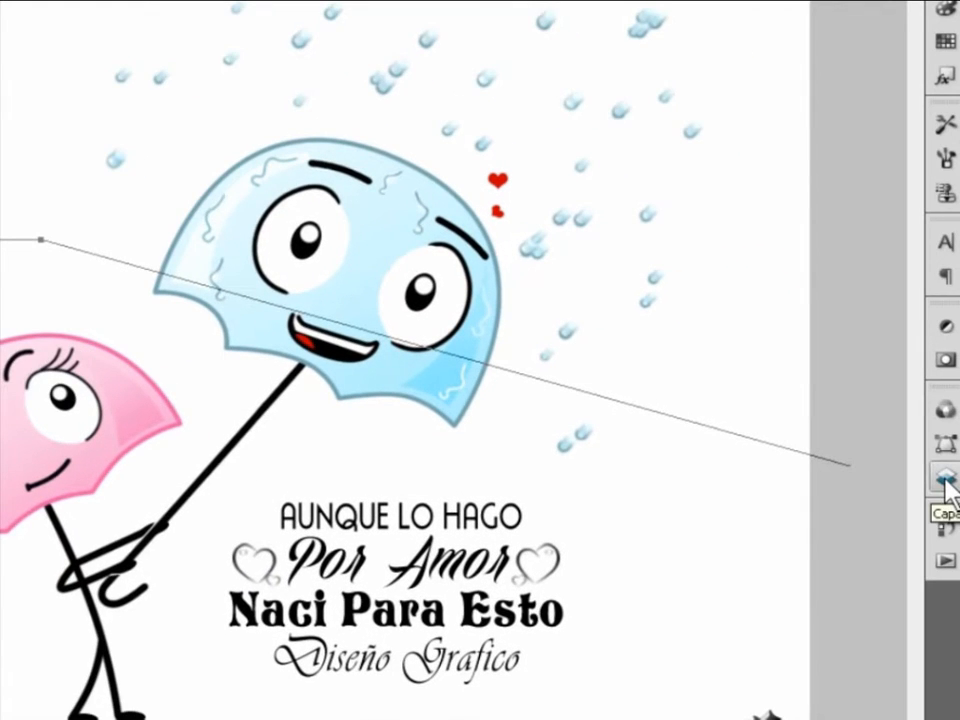
Step: Examine the document's layers and saved paths, displaying the Paraguas M path and the Trazado de trabajo path on the canvas
{"action": "left_click", "coordinate": [945, 481]}
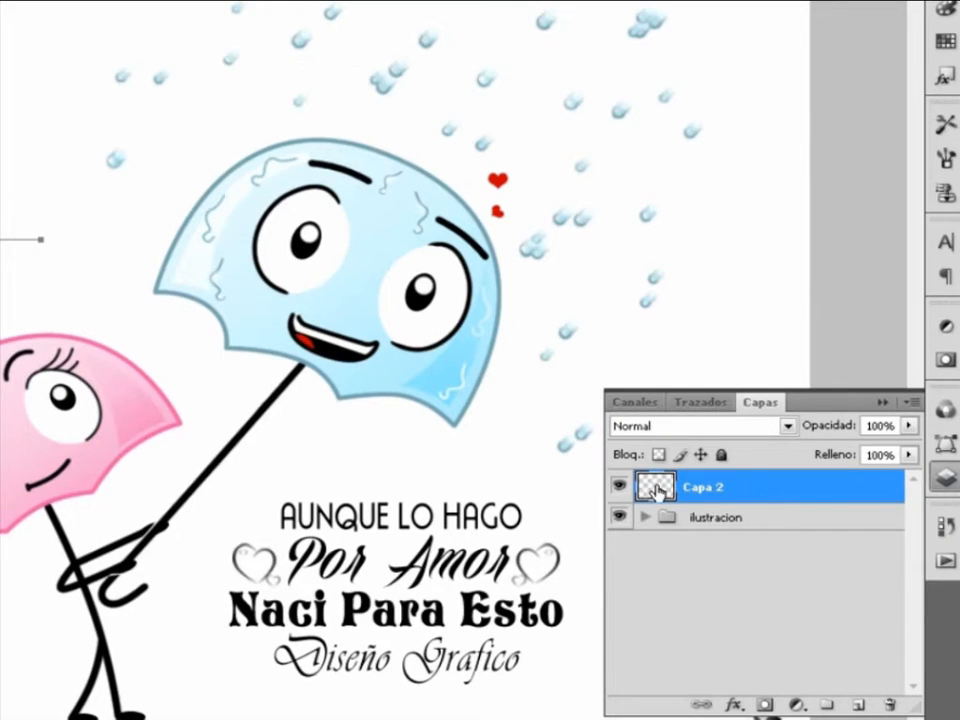
{"action": "left_click", "coordinate": [703, 417]}
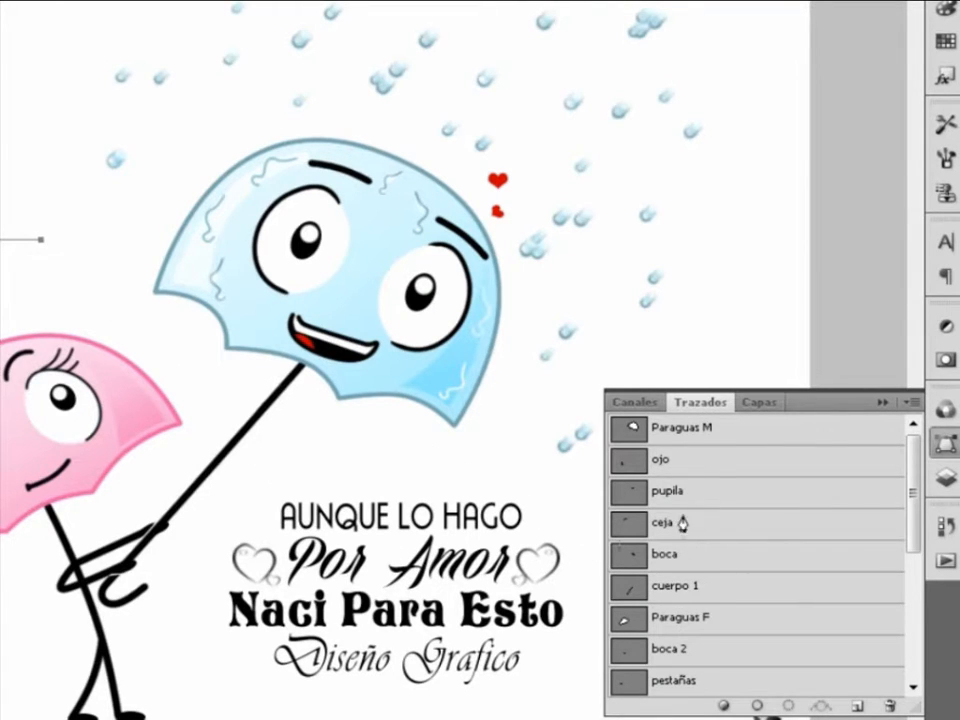
{"action": "left_click", "coordinate": [747, 441]}
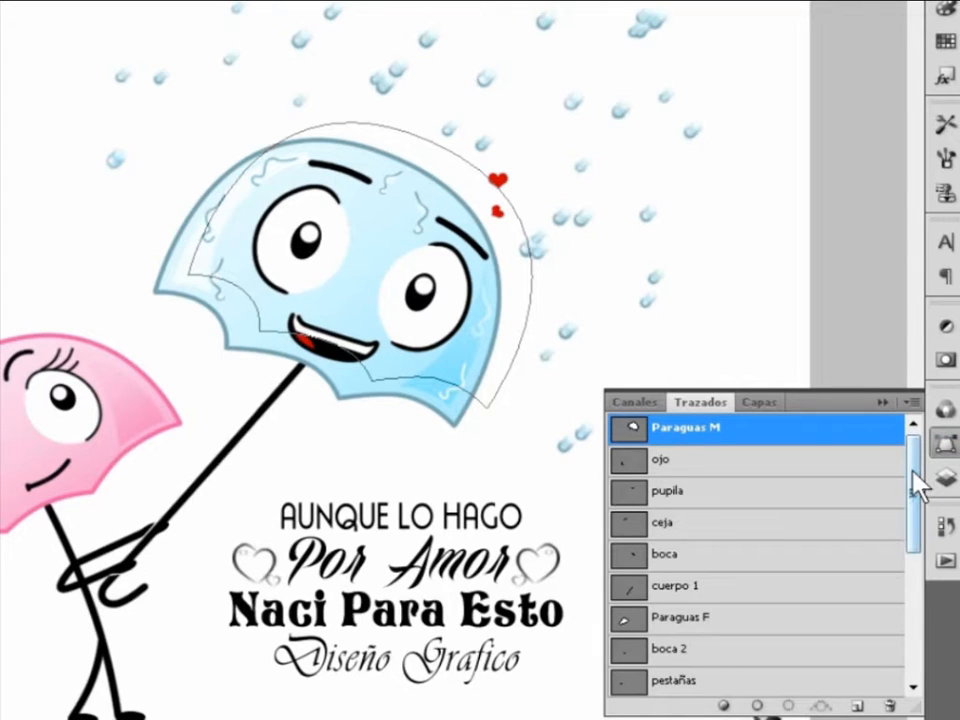
{"action": "left_click_drag", "start_coordinate": [917, 483], "coordinate": [911, 622]}
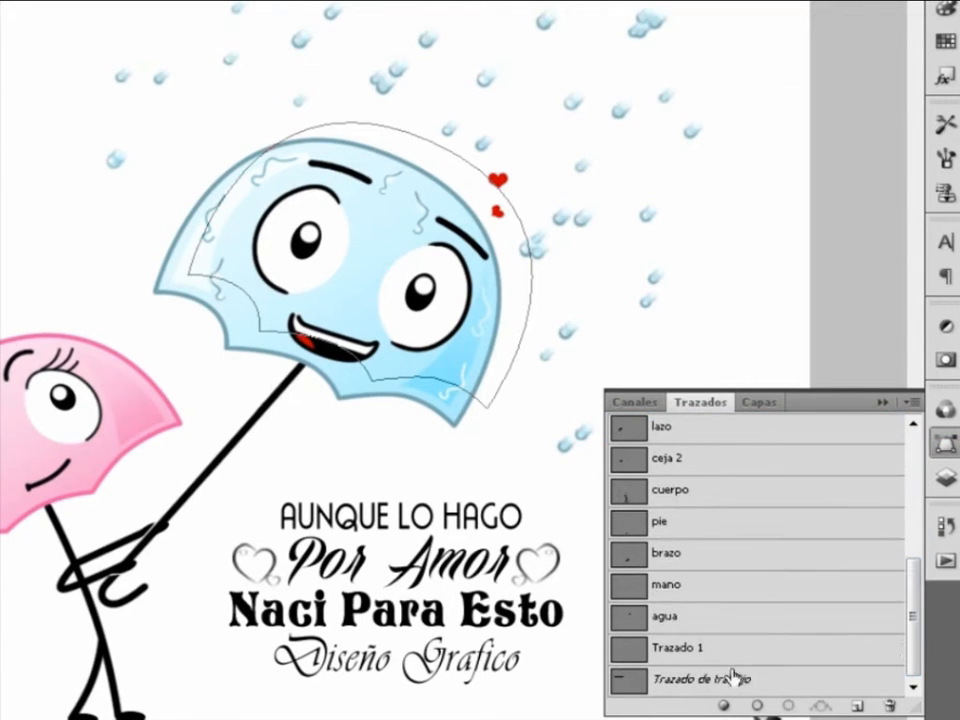
{"action": "left_click", "coordinate": [632, 681]}
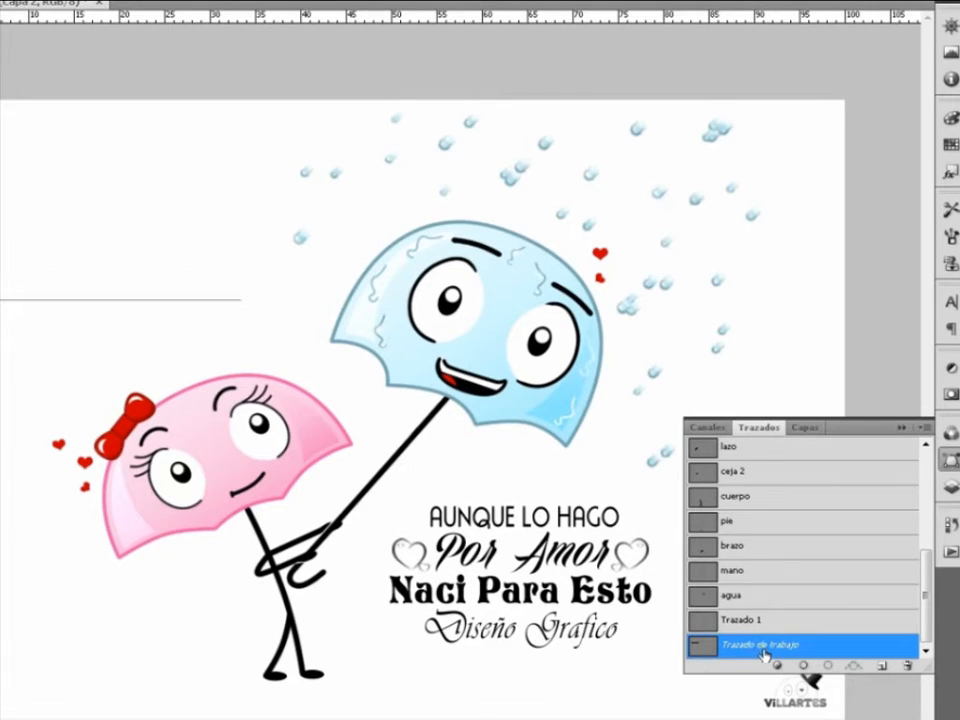
{"action": "left_click", "coordinate": [949, 464]}
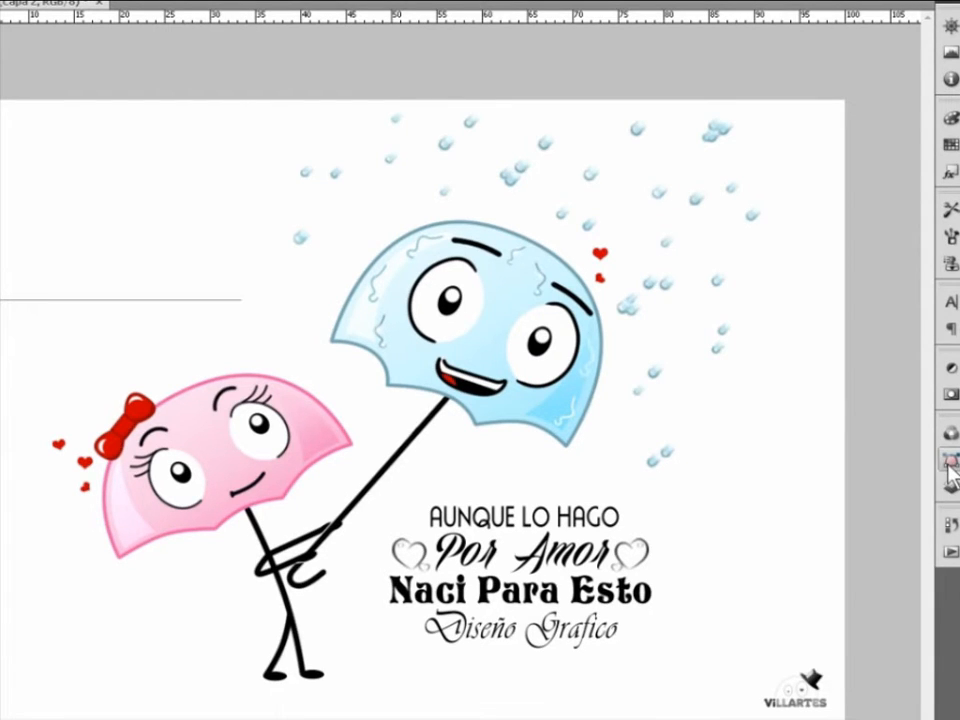
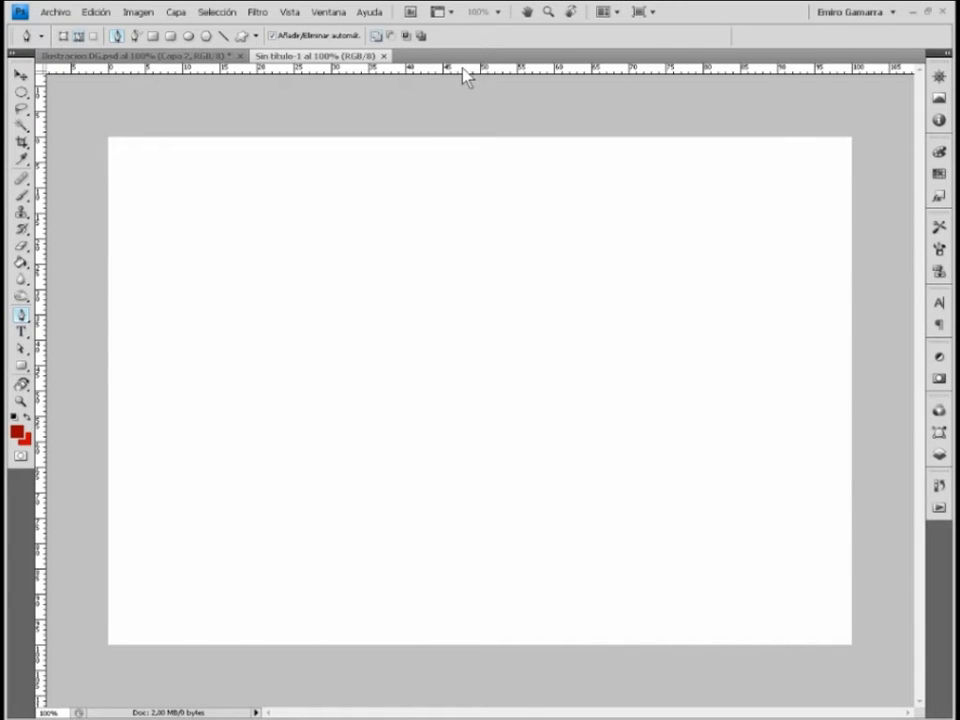
Step: Add horizontal guides at about 39 and 54 and vertical guides at about 54 and 40 on the rulers of the blank document
{"action": "left_click_drag", "start_coordinate": [463, 69], "coordinate": [457, 333]}
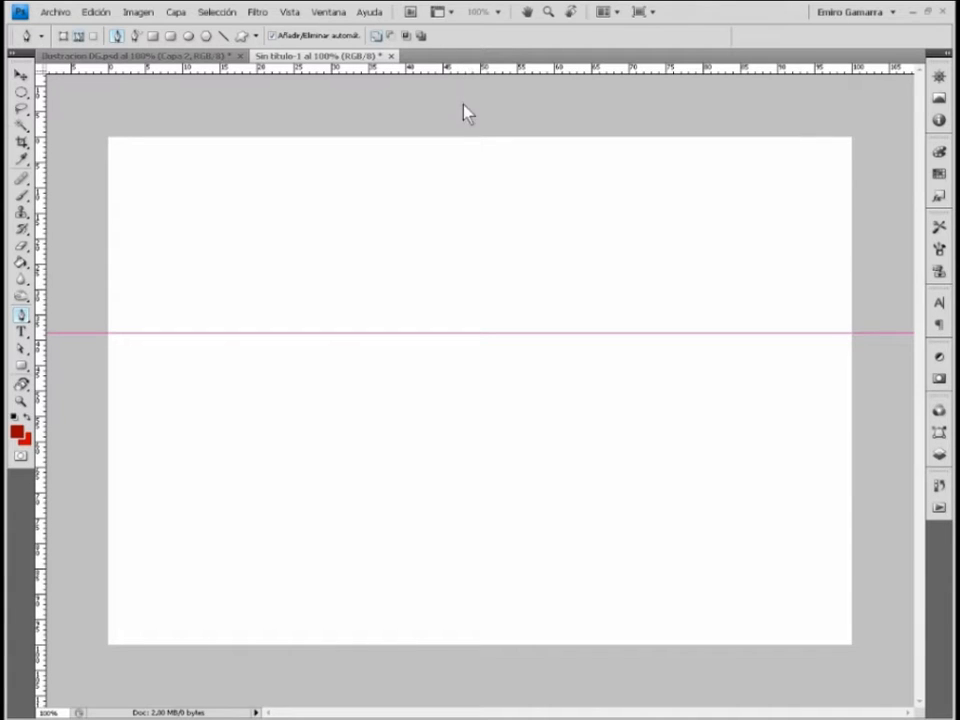
{"action": "left_click_drag", "start_coordinate": [456, 67], "coordinate": [458, 413]}
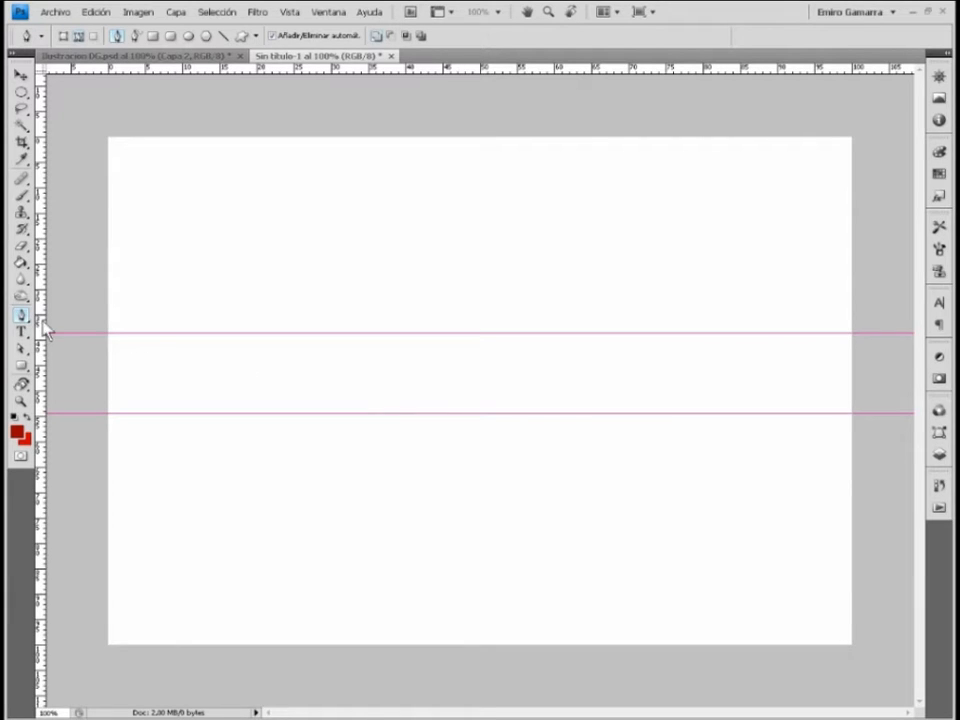
{"action": "left_click_drag", "start_coordinate": [46, 332], "coordinate": [514, 366]}
{"action": "left_click_drag", "start_coordinate": [39, 360], "coordinate": [403, 388]}
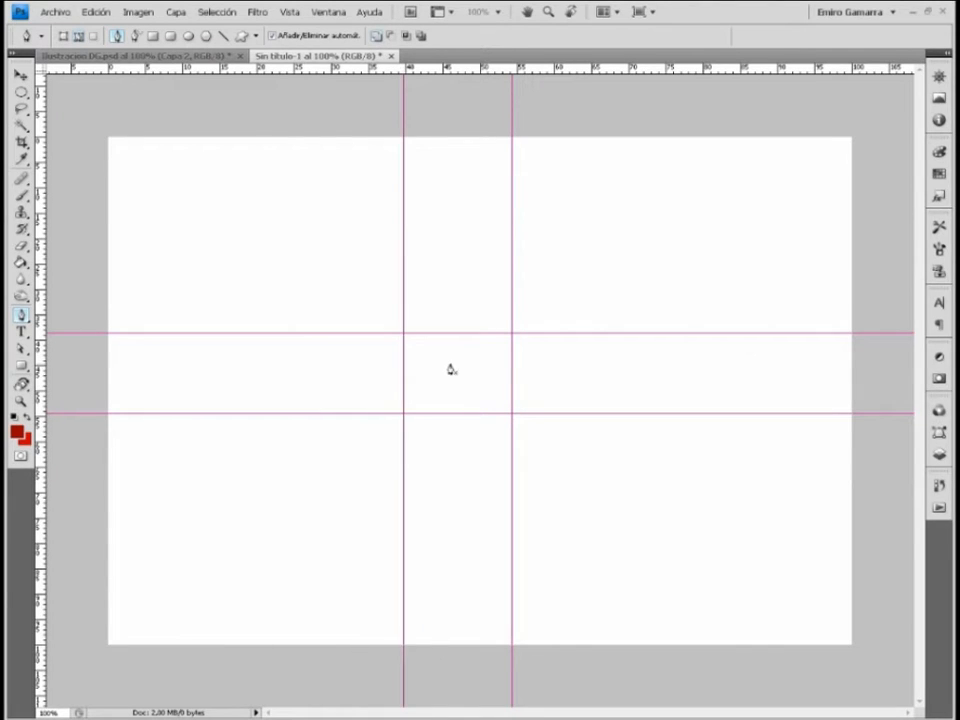
Step: Draw a closed rectangular path with the Pen tool, placing its corners on the four guide intersections
{"action": "key", "text": "ctrl+plus"}
{"action": "key", "text": "ctrl+plus"}
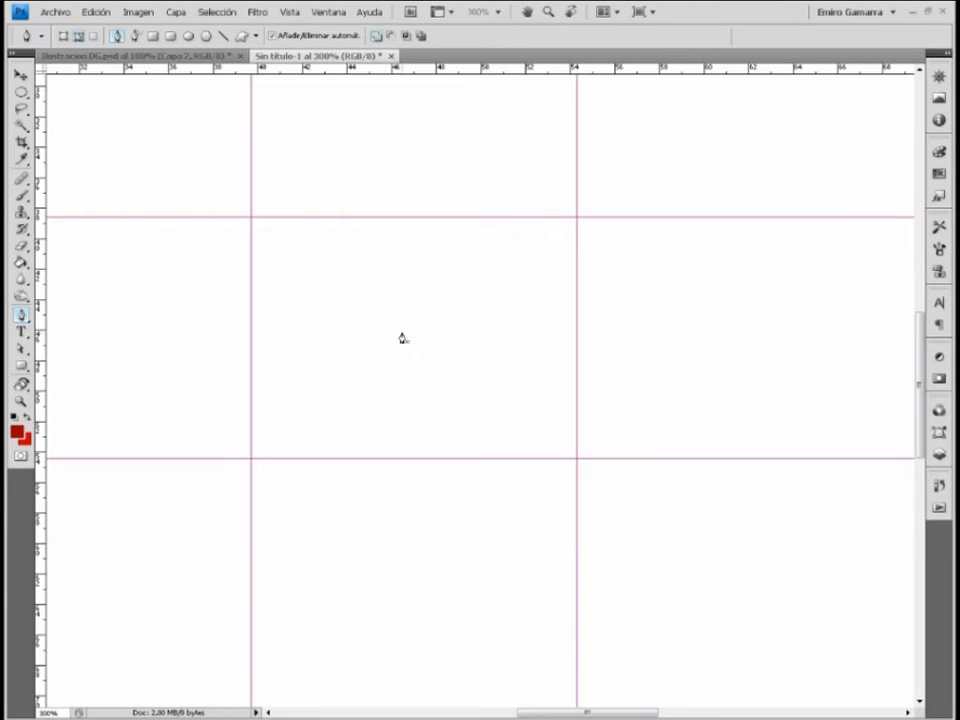
{"action": "left_click", "coordinate": [251, 217]}
{"action": "left_click", "coordinate": [576, 458]}
{"action": "left_click", "coordinate": [251, 458]}
{"action": "key", "text": "ctrl+1"}
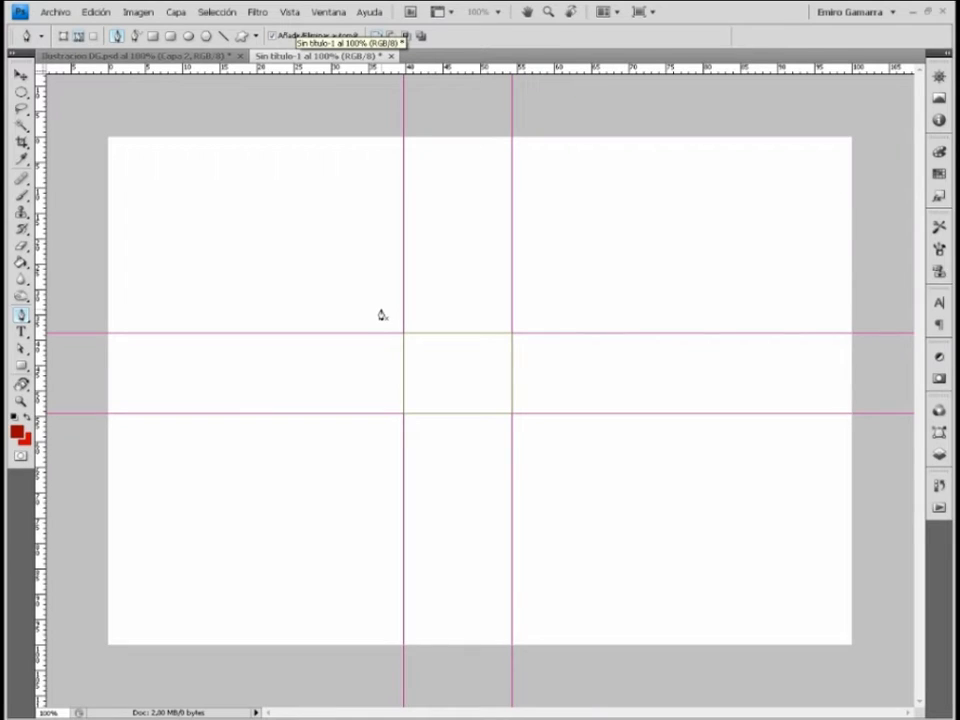
Step: Hide the guides and delete the rectangular path drawn with the Pen tool
{"action": "key", "text": "ctrl+semicolon"}
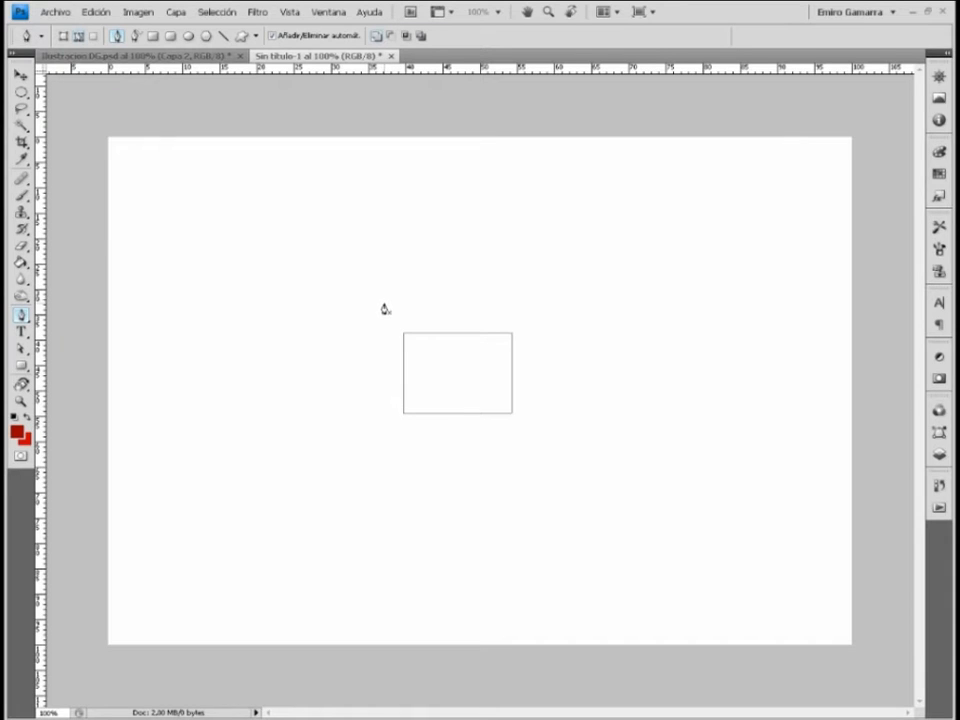
{"action": "right_click", "coordinate": [456, 336]}
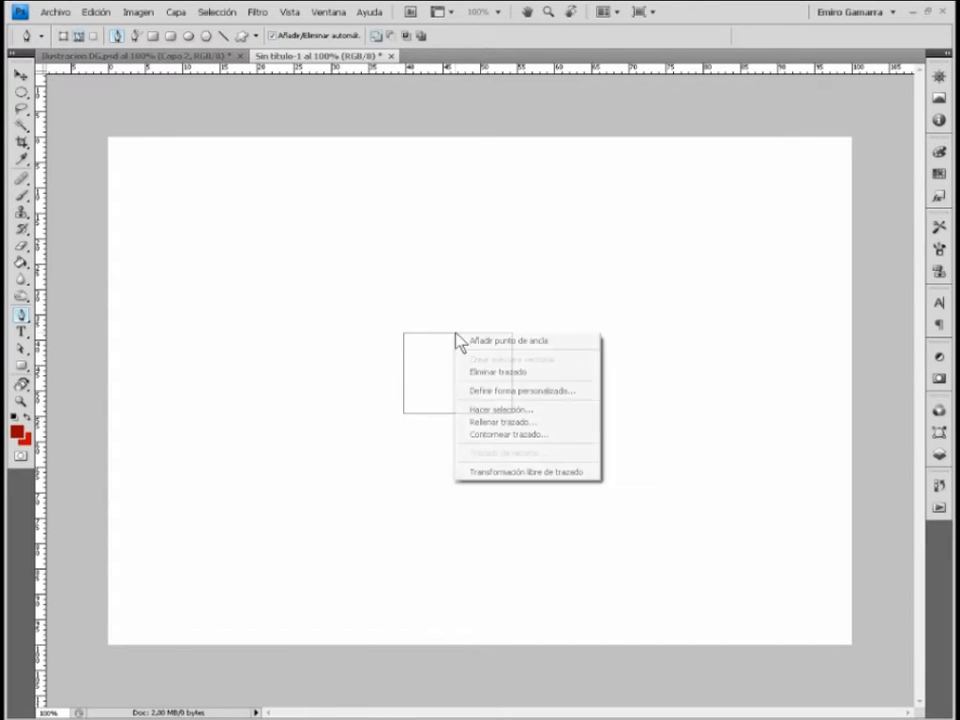
{"action": "left_click", "coordinate": [482, 371]}
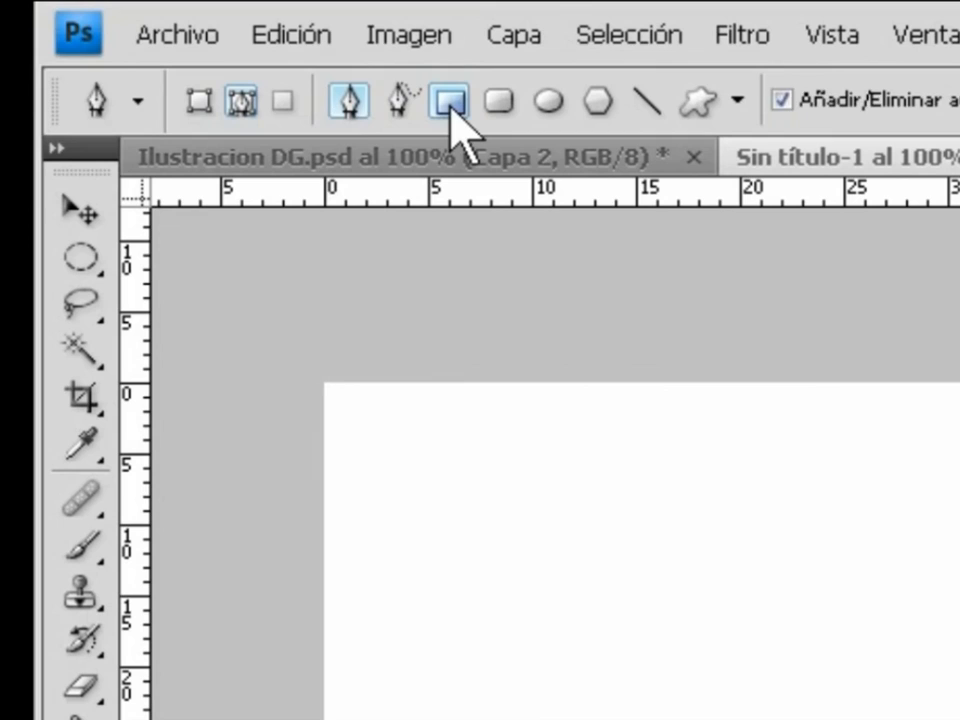
Step: Draw a rectangular path with the Rectangle tool, spanning about 40 to 53 on the horizontal ruler and 43 to 58 on the vertical ruler
{"action": "left_click", "coordinate": [152, 36]}
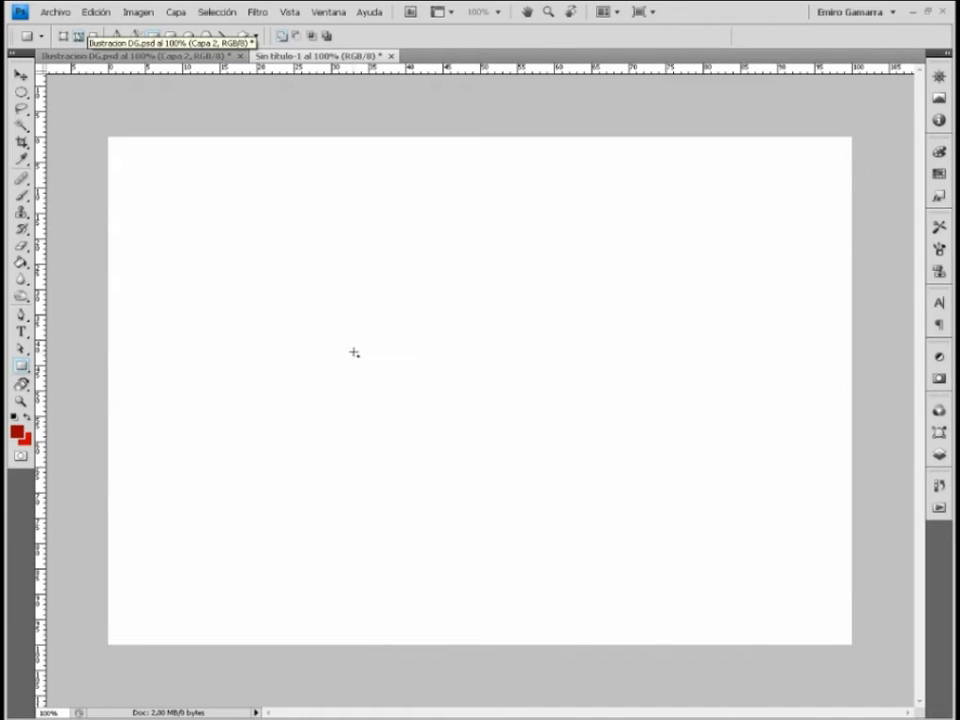
{"action": "left_click_drag", "start_coordinate": [357, 352], "coordinate": [508, 433]}
{"action": "key", "text": "space"}
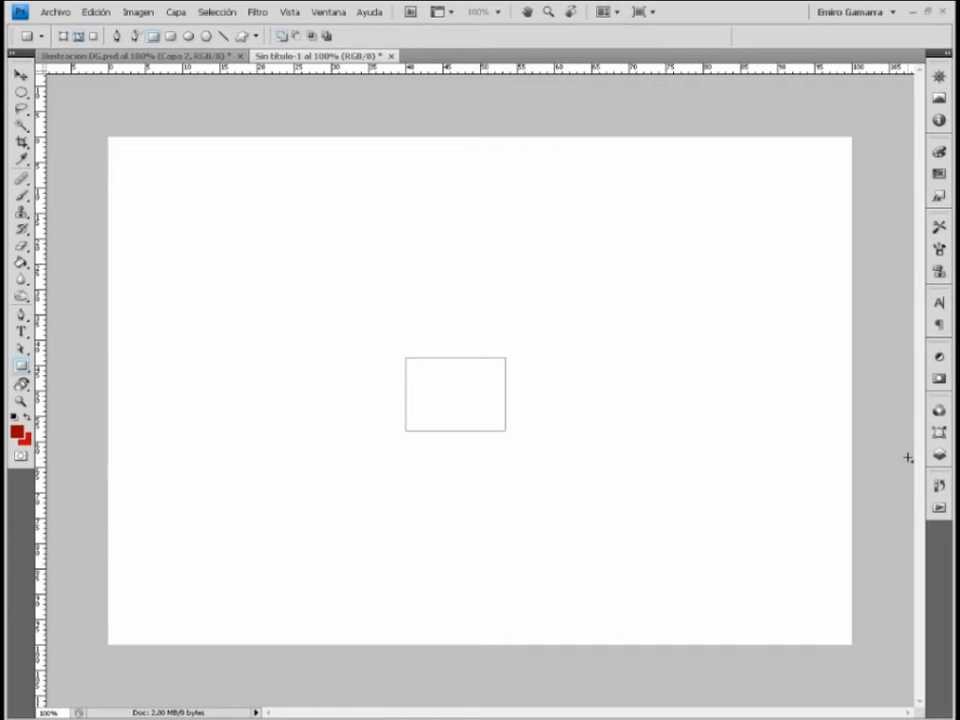
Step: Create a new empty layer above the Fondo layer
{"action": "left_click", "coordinate": [939, 455]}
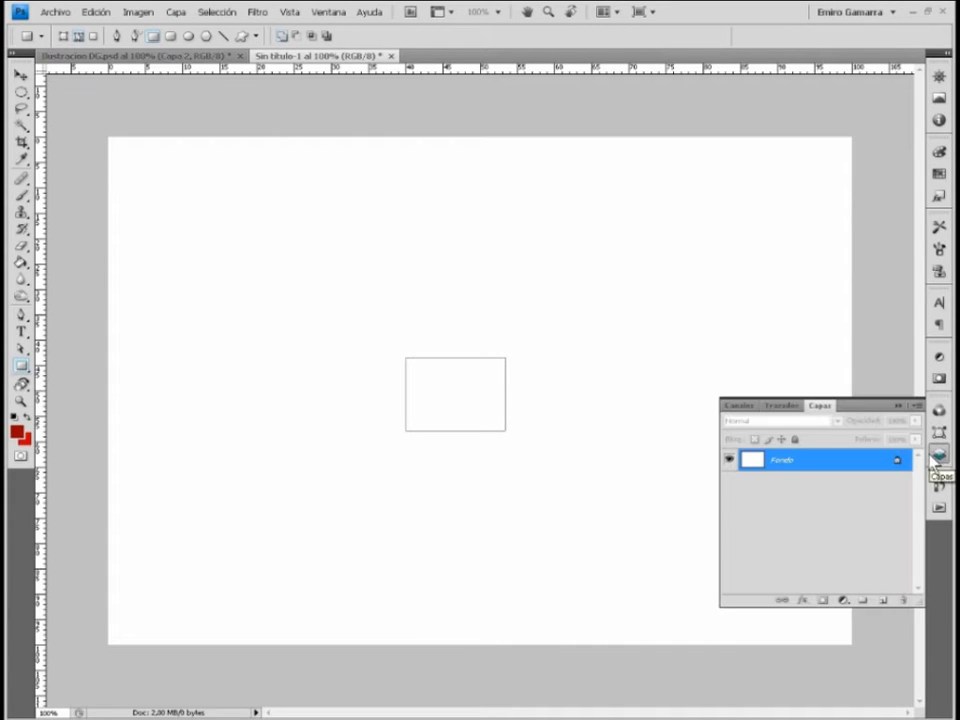
{"action": "left_click", "coordinate": [884, 601]}
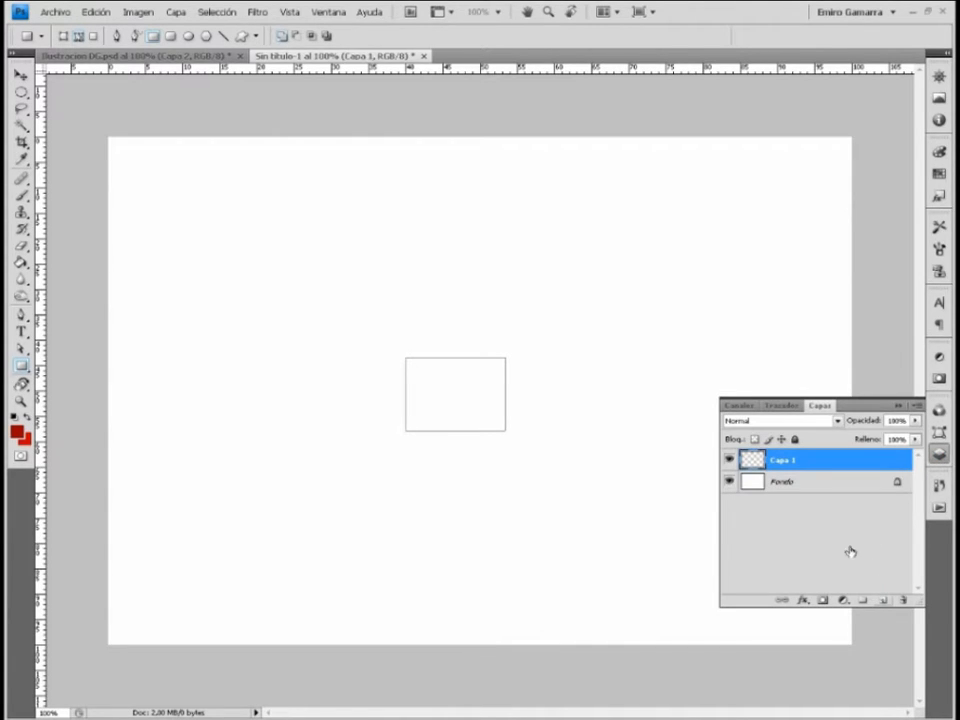
Step: Set up the Brush tool with a master diameter of 8 px and 100% hardness
{"action": "left_click", "coordinate": [21, 316]}
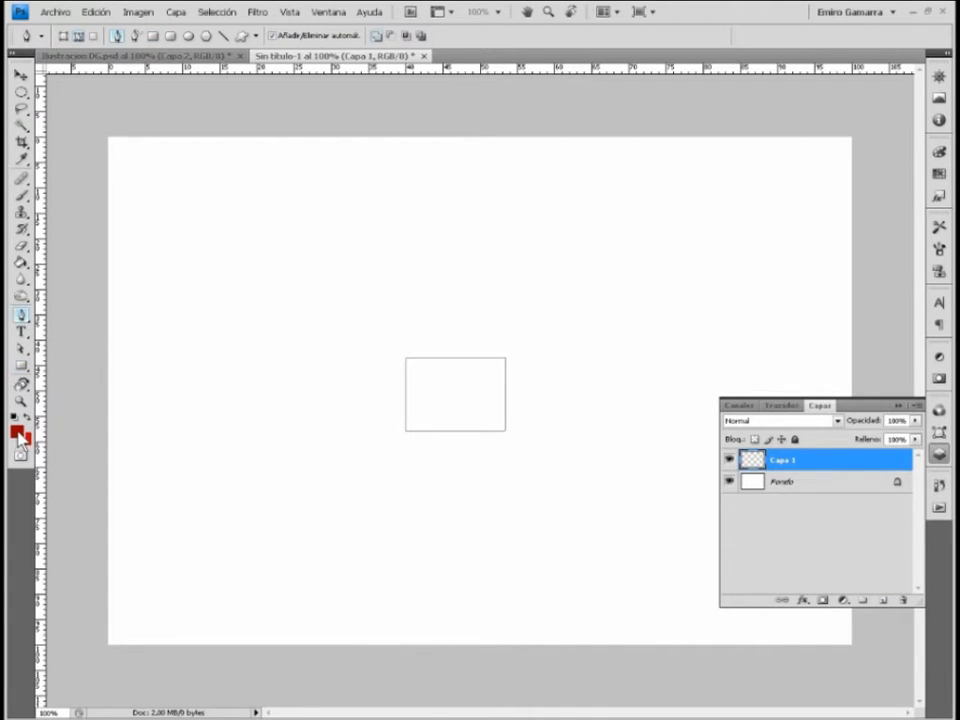
{"action": "left_click", "coordinate": [21, 196]}
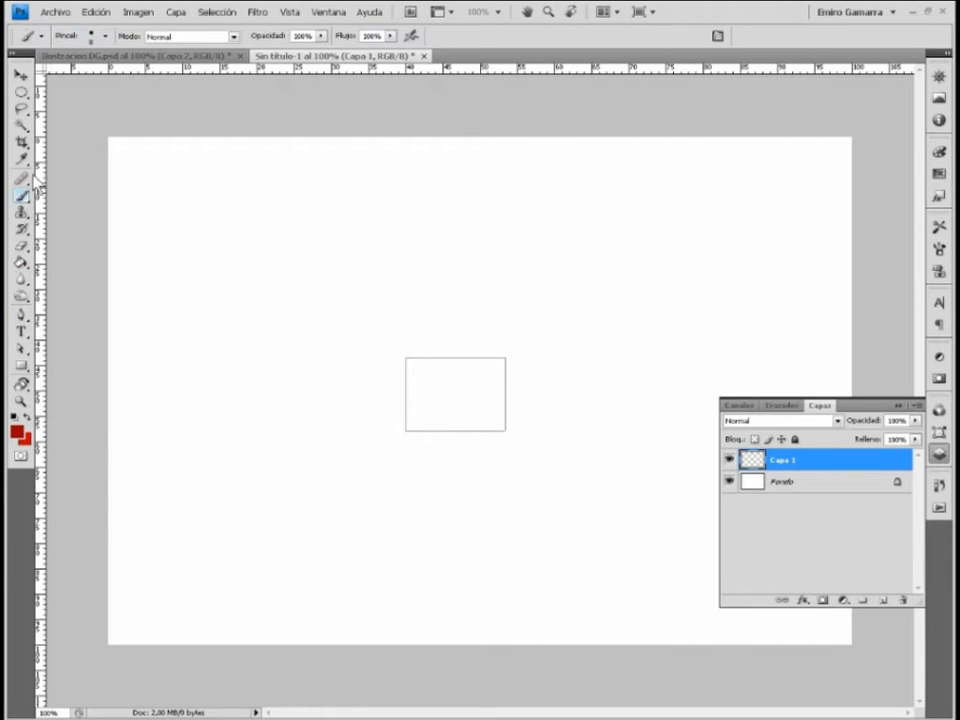
{"action": "left_click", "coordinate": [104, 37]}
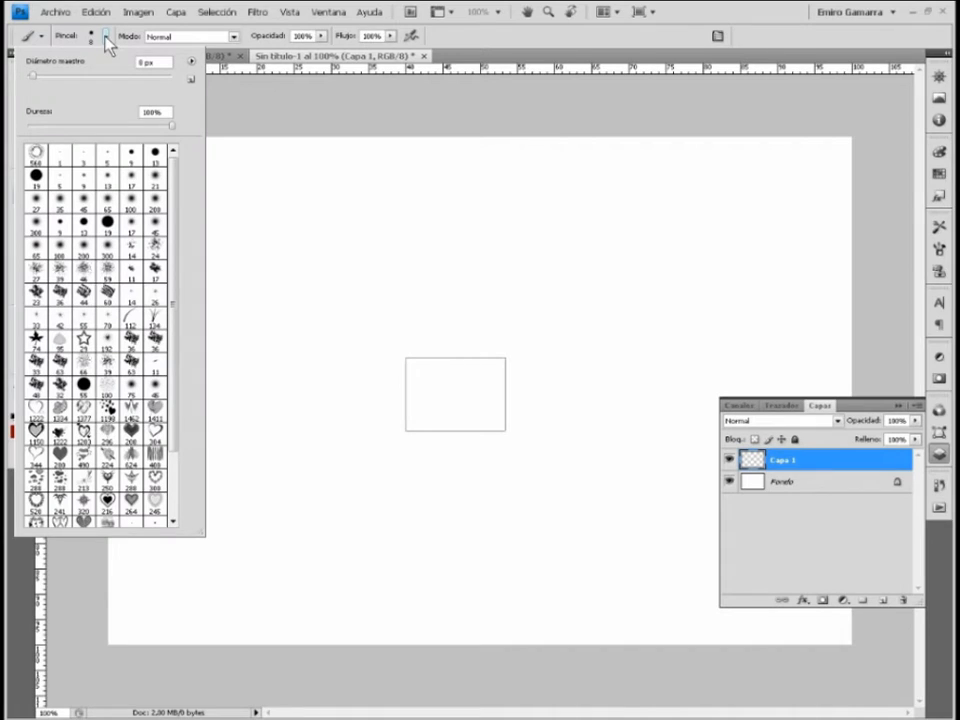
{"action": "left_click", "coordinate": [144, 62]}
{"action": "left_click", "coordinate": [104, 38]}
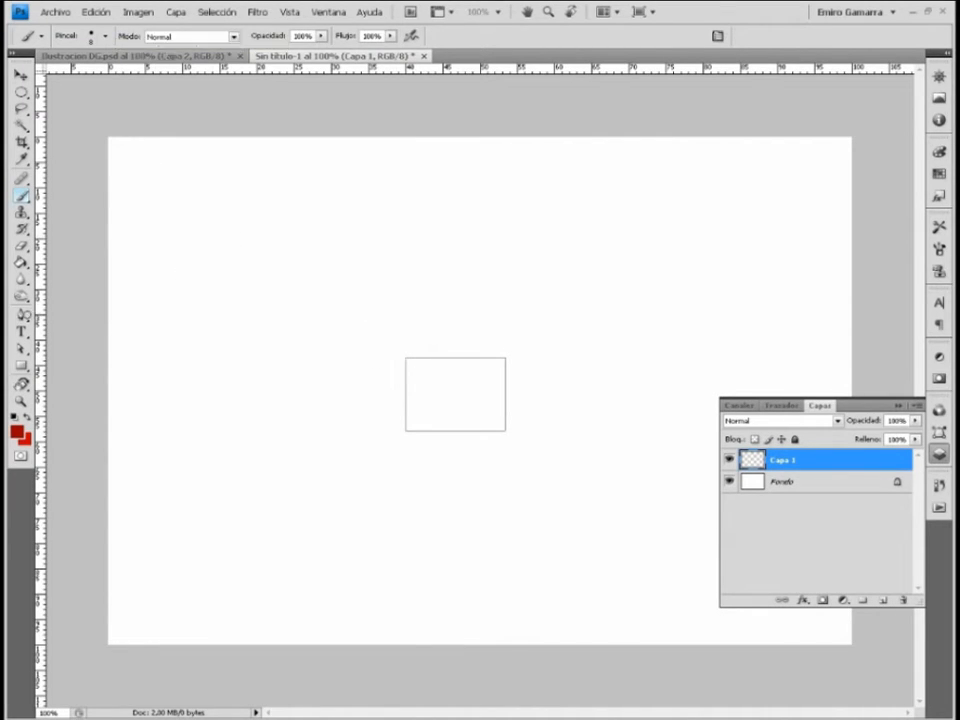
Step: Stroke the rectangular path on Capa 1 with the Brush in dark red, without simulated pressure, and delete the path
{"action": "left_click", "coordinate": [21, 315]}
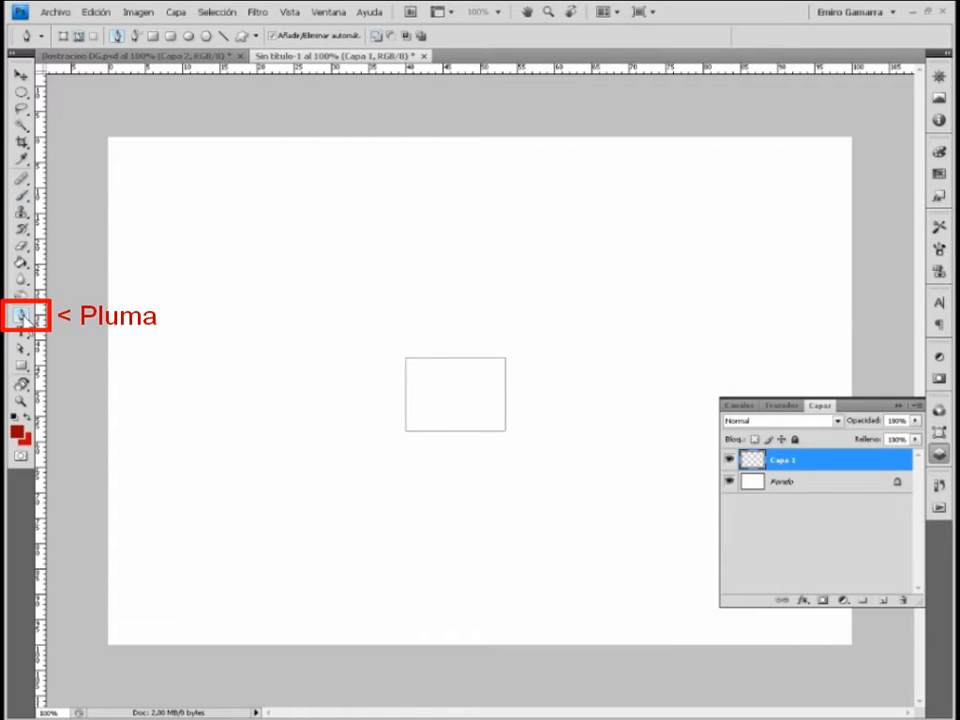
{"action": "right_click", "coordinate": [406, 402]}
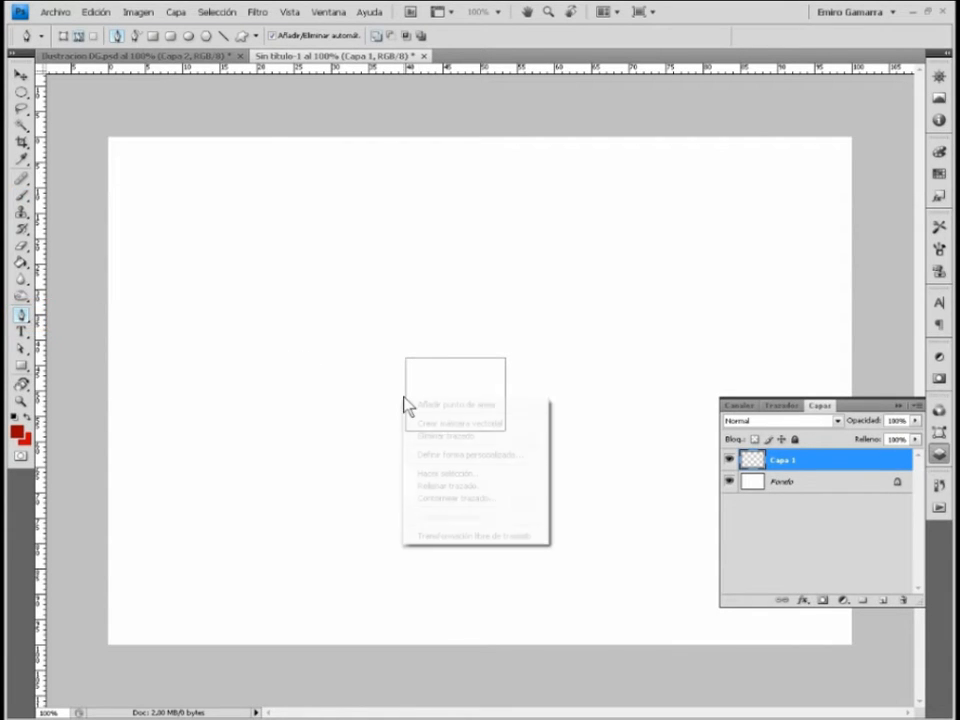
{"action": "left_click", "coordinate": [450, 498]}
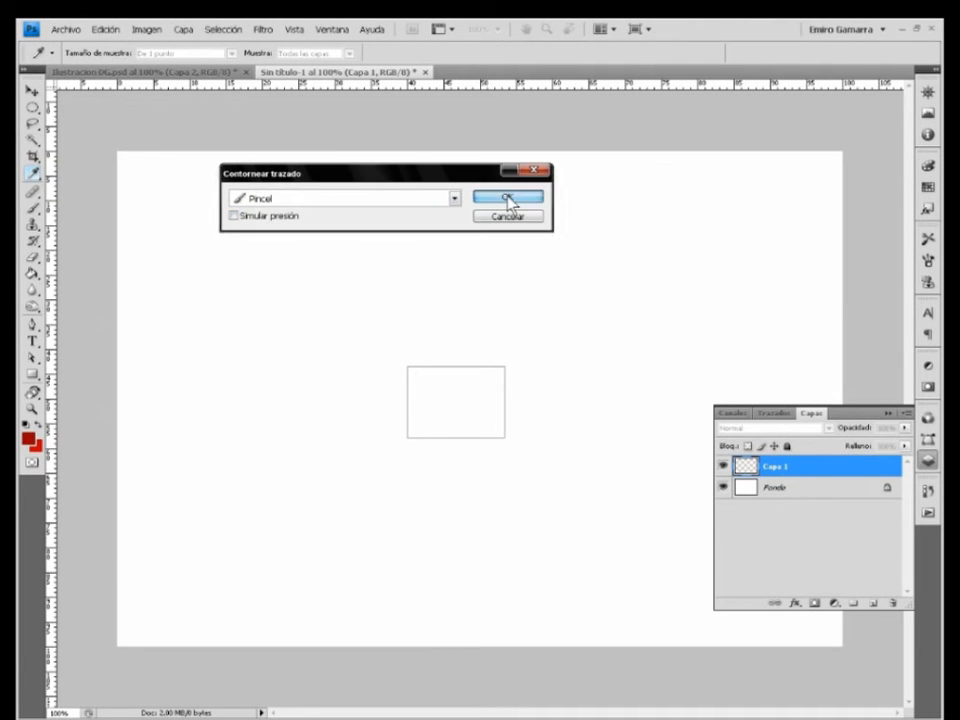
{"action": "left_click", "coordinate": [508, 198]}
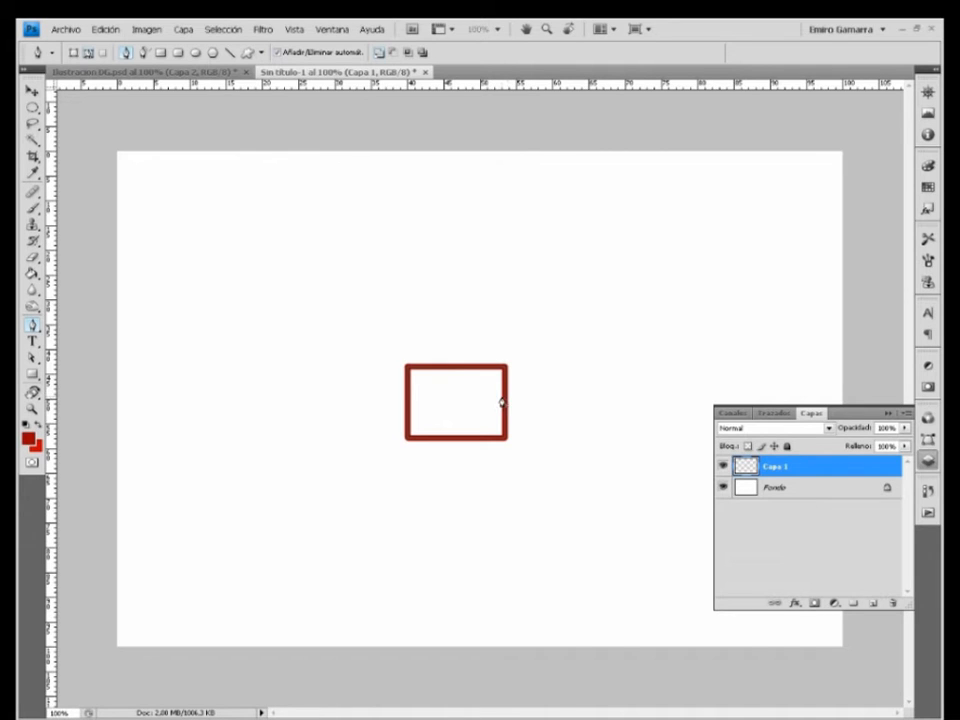
{"action": "right_click", "coordinate": [502, 402]}
{"action": "left_click", "coordinate": [537, 438]}
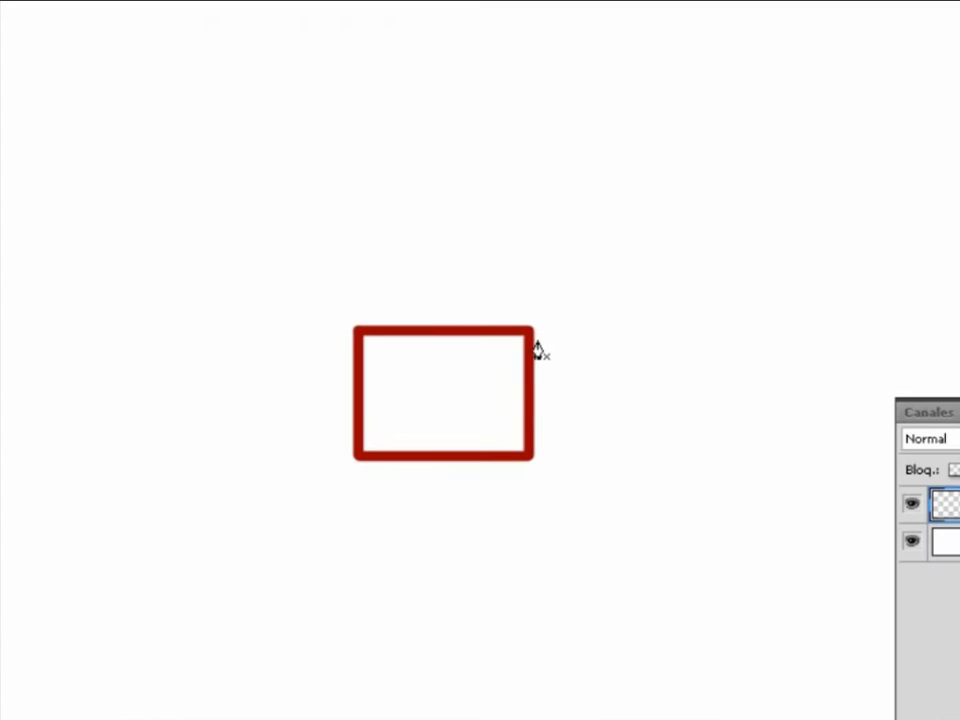
Step: Draw an open rounded loop path off the rectangle's right side, pulling its midpoint outward and extending both direction handles vertically
{"action": "left_click", "coordinate": [537, 341]}
{"action": "left_click", "coordinate": [537, 442]}
{"action": "left_click_drag", "start_coordinate": [538, 390], "coordinate": [808, 390]}
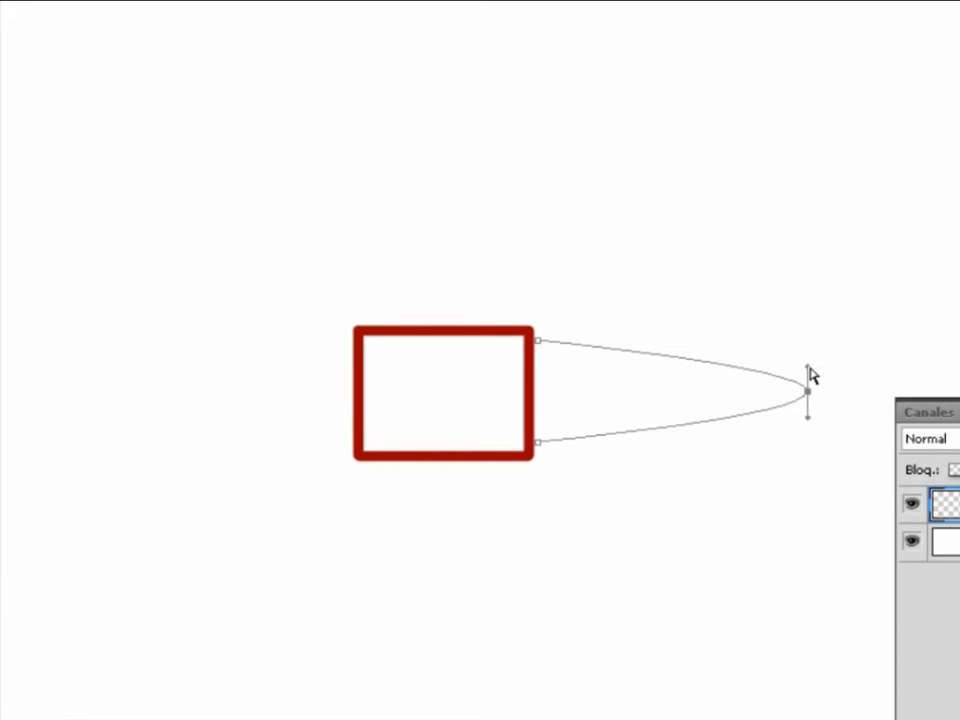
{"action": "left_click_drag", "start_coordinate": [809, 368], "coordinate": [808, 84]}
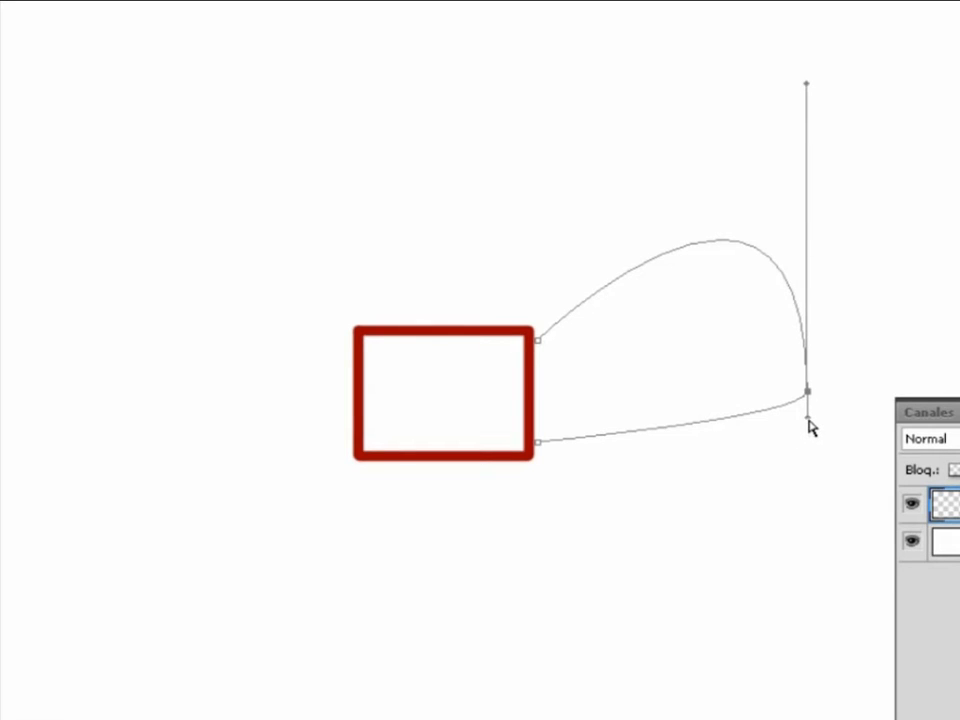
{"action": "left_click_drag", "start_coordinate": [806, 421], "coordinate": [810, 719]}
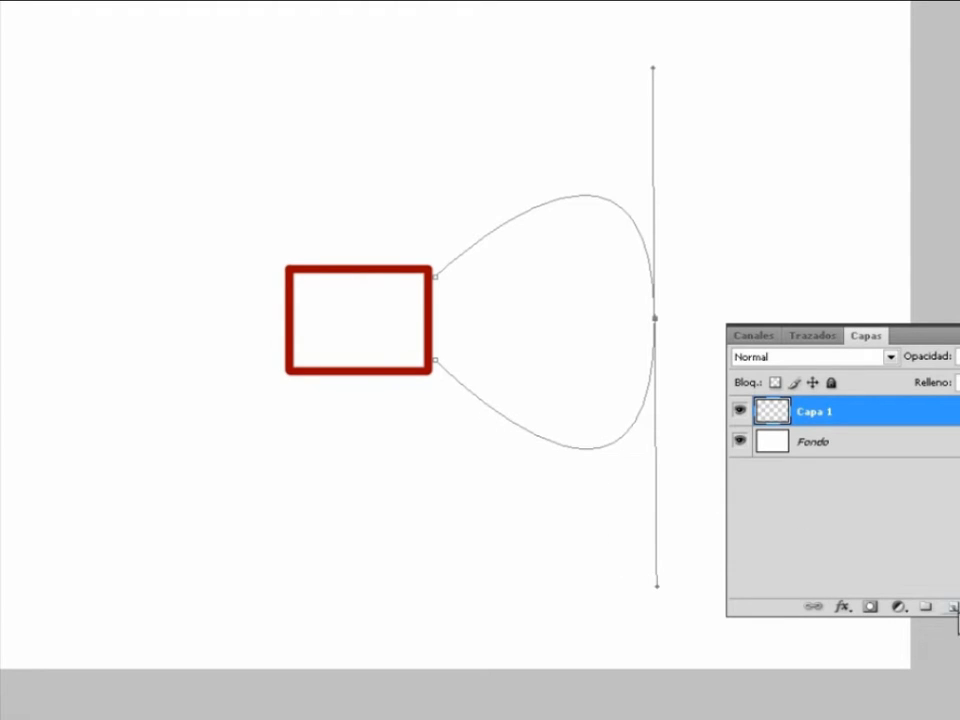
Step: Stroke the loop path with the Brush on a new layer above Capa 1, without simulated pressure, and delete the path
{"action": "left_click", "coordinate": [952, 608]}
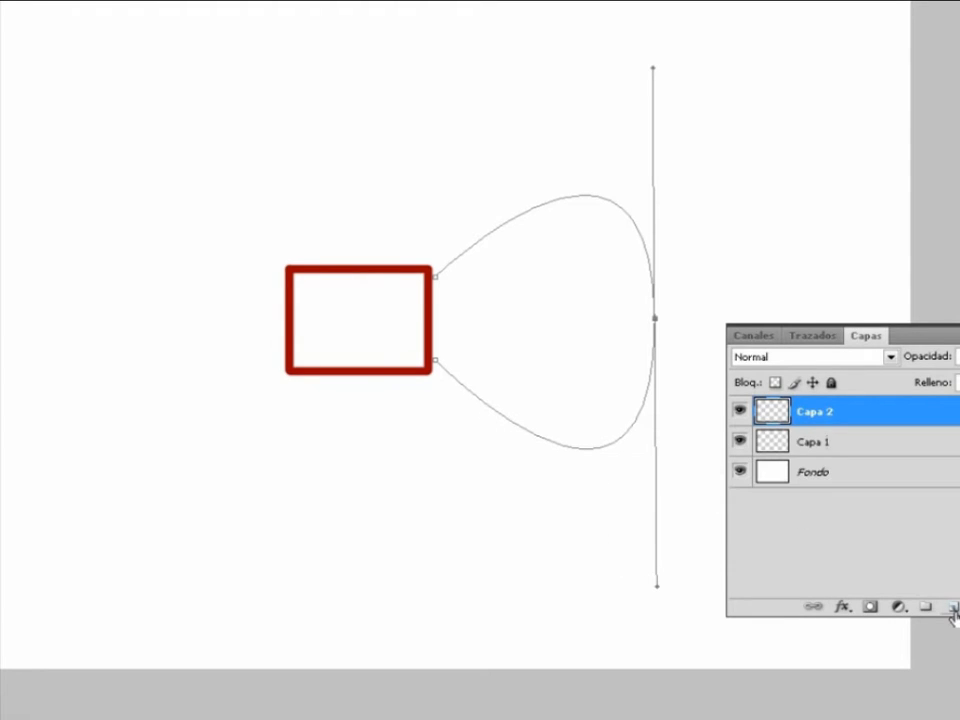
{"action": "right_click", "coordinate": [601, 451]}
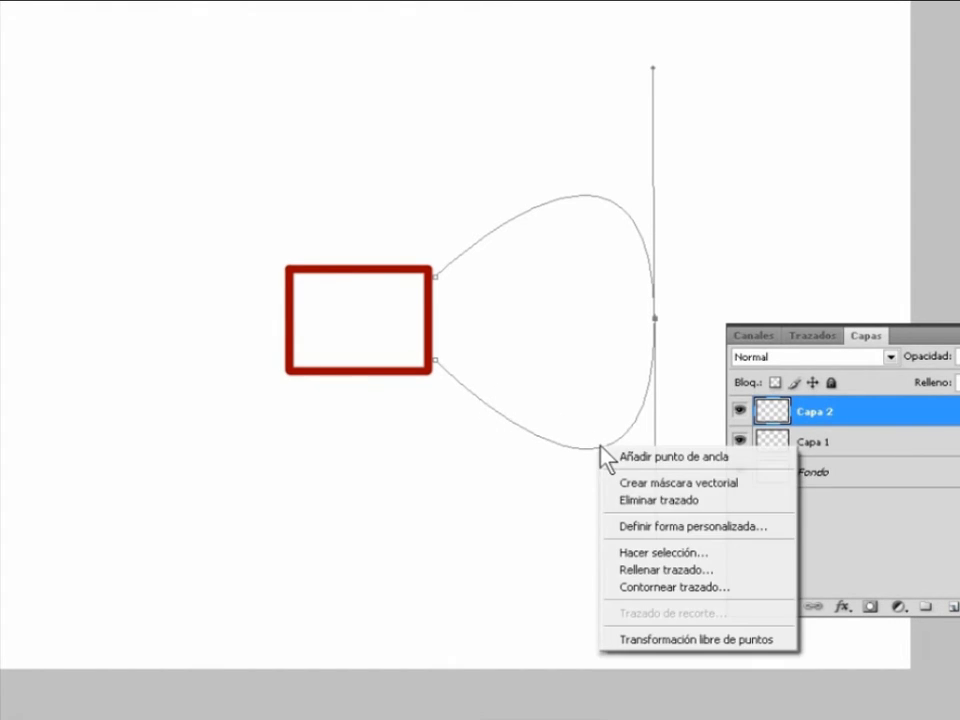
{"action": "left_click", "coordinate": [663, 588]}
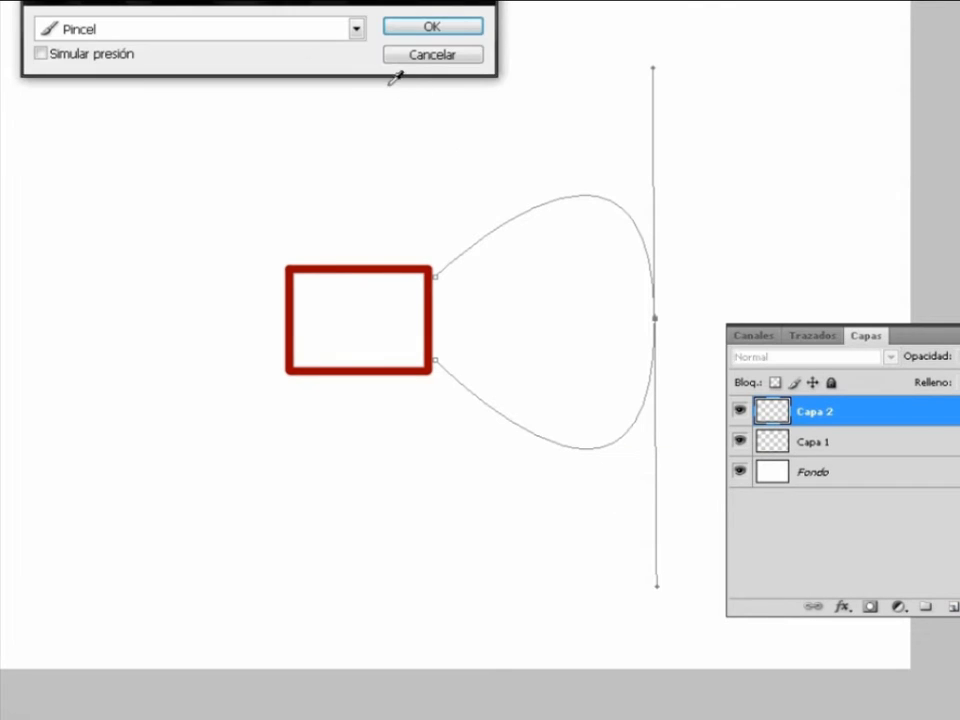
{"action": "left_click", "coordinate": [430, 28]}
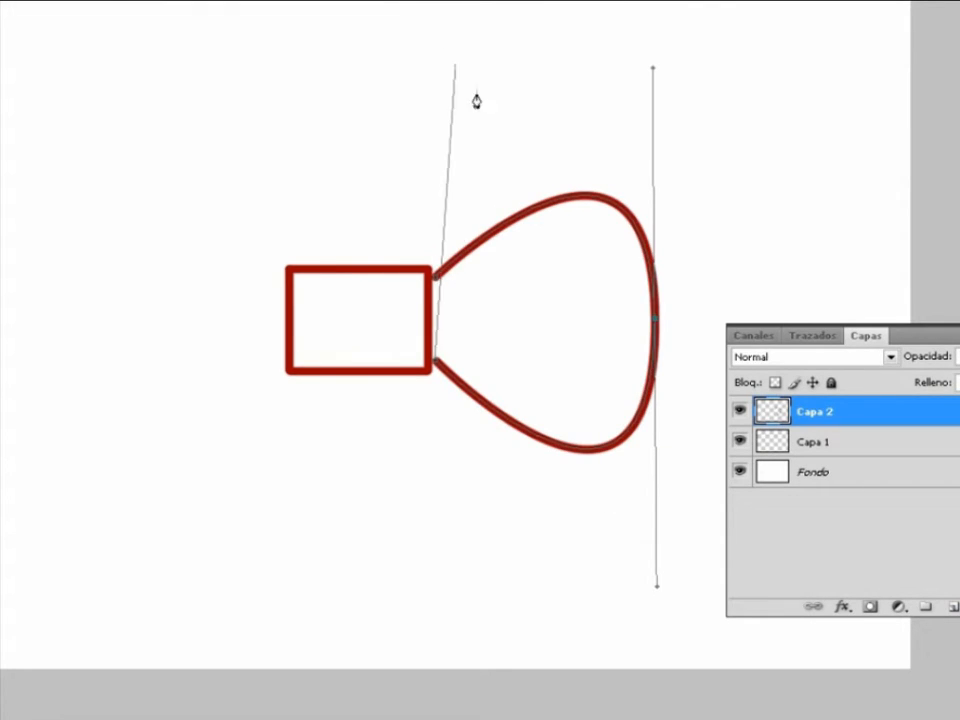
{"action": "right_click", "coordinate": [613, 446]}
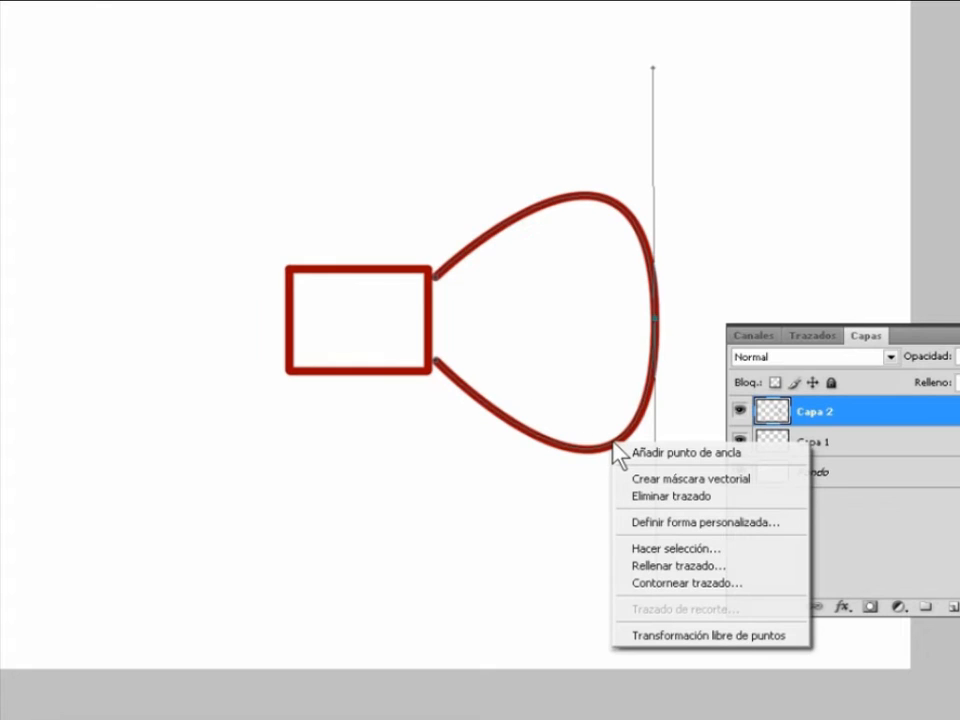
{"action": "left_click", "coordinate": [657, 496]}
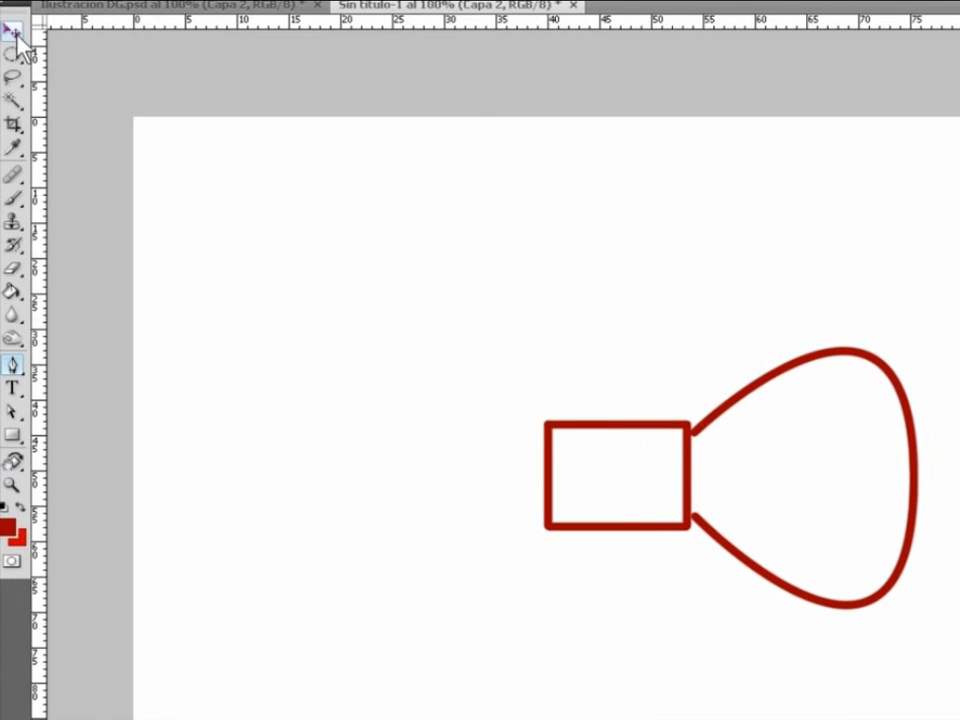
Step: Shift the stroked loop against the rectangle's right edge and duplicate its layer, Capa 2
{"action": "left_click", "coordinate": [14, 31]}
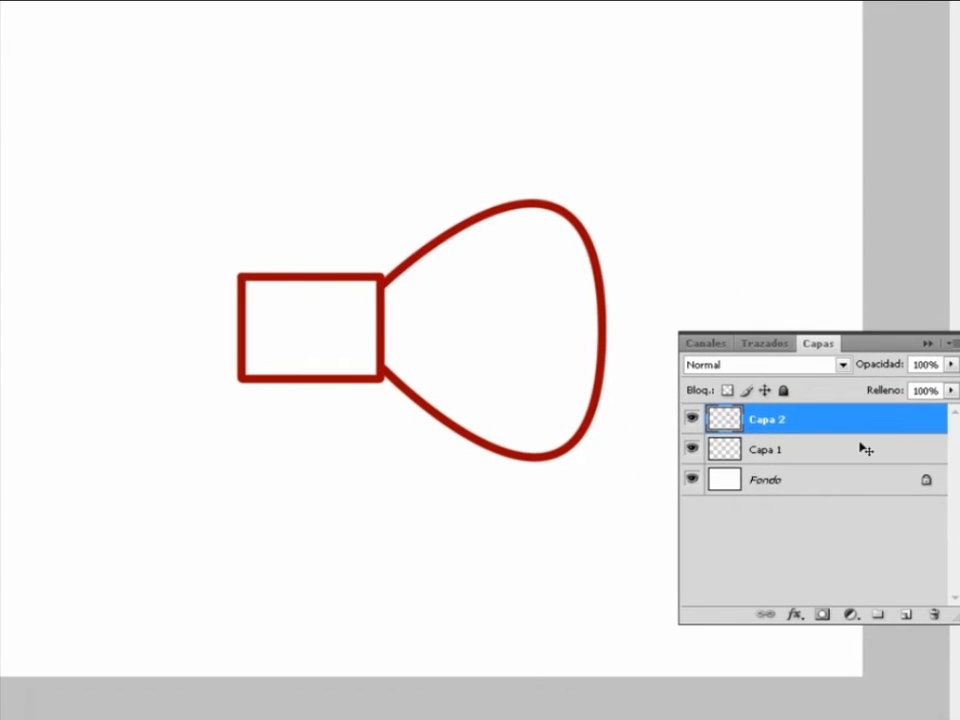
{"action": "left_click_drag", "start_coordinate": [903, 425], "coordinate": [903, 611]}
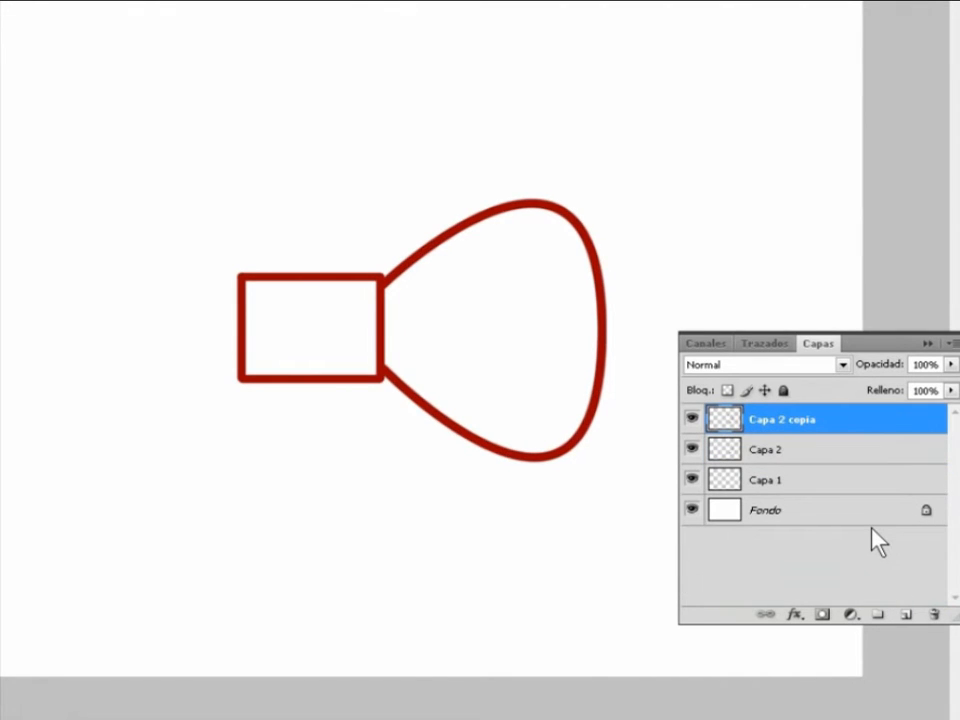
Step: Flip the duplicated loop horizontally and place it against the rectangle's left edge to complete the bow
{"action": "key", "text": "ctrl+t"}
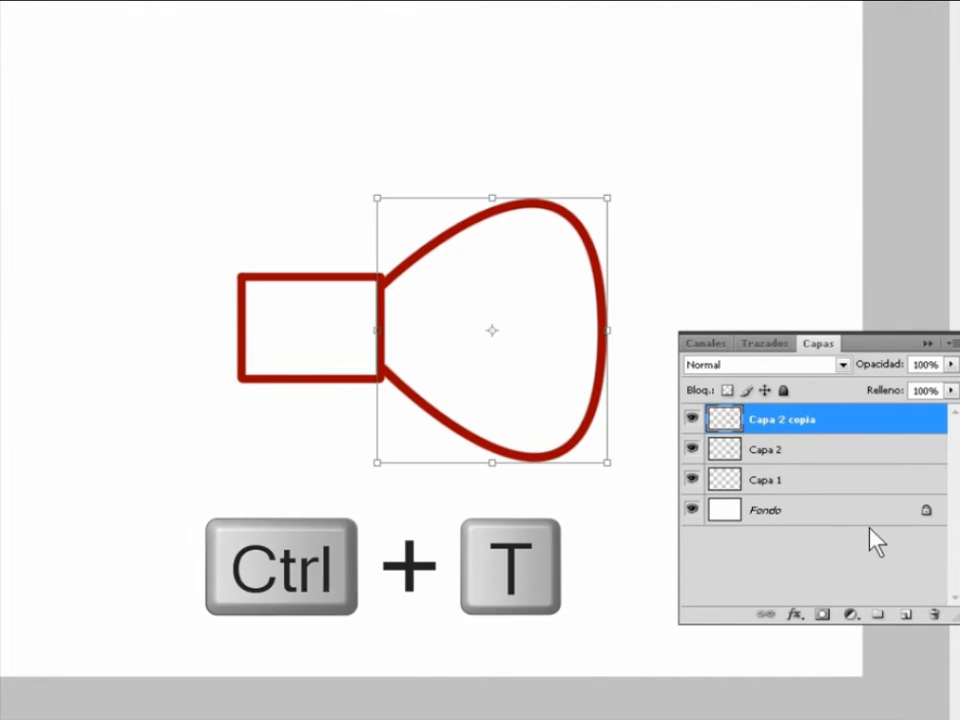
{"action": "right_click", "coordinate": [518, 382]}
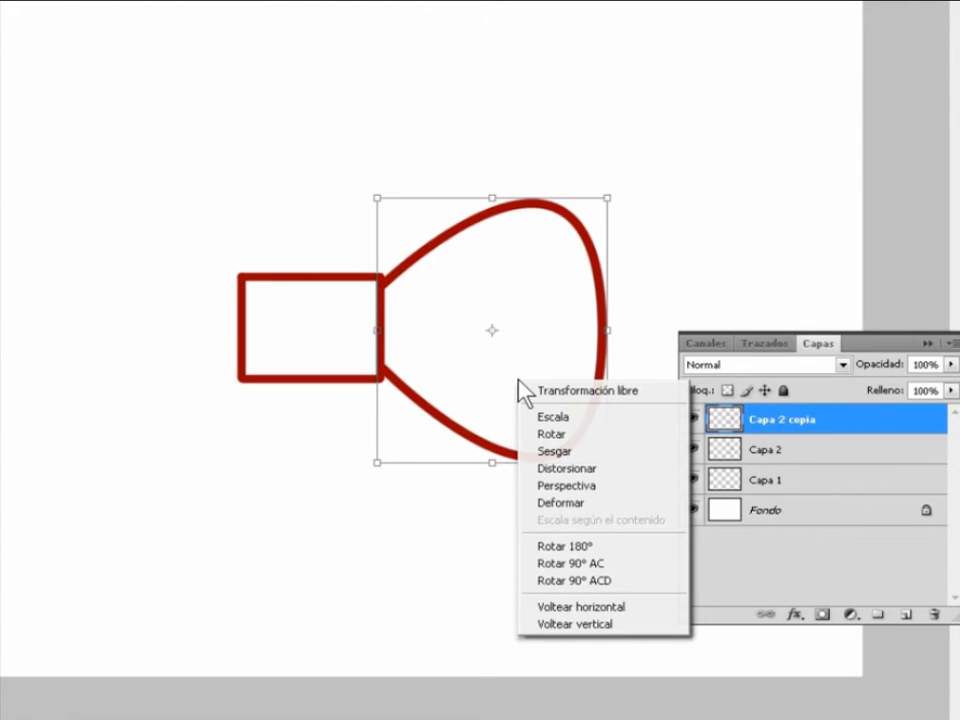
{"action": "left_click", "coordinate": [606, 610]}
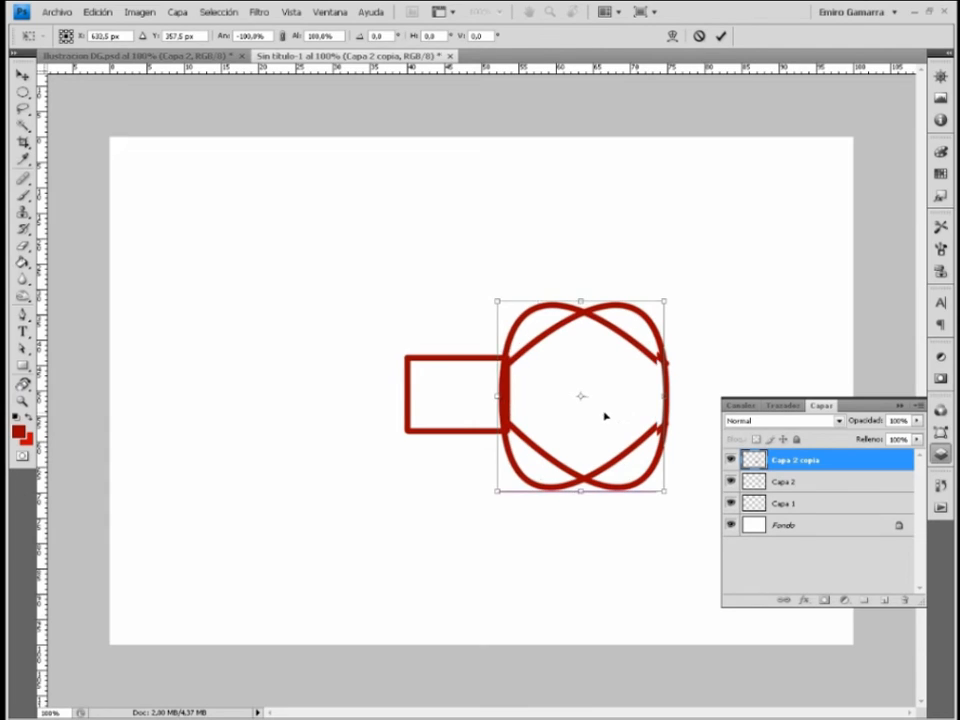
{"action": "left_click_drag", "start_coordinate": [605, 415], "coordinate": [383, 397]}
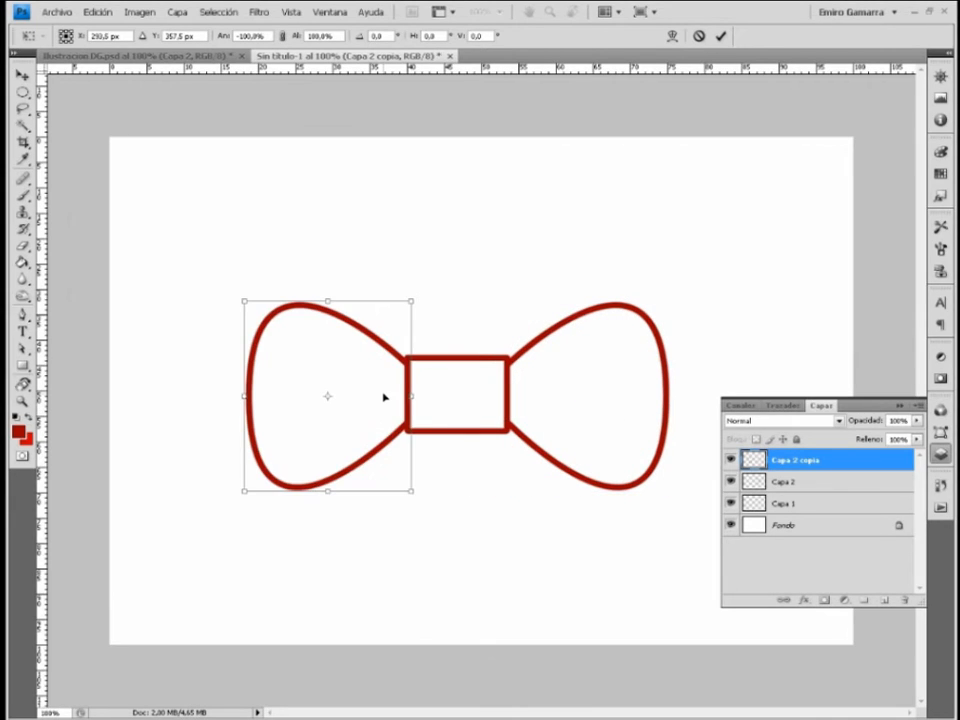
{"action": "left_click", "coordinate": [720, 36]}
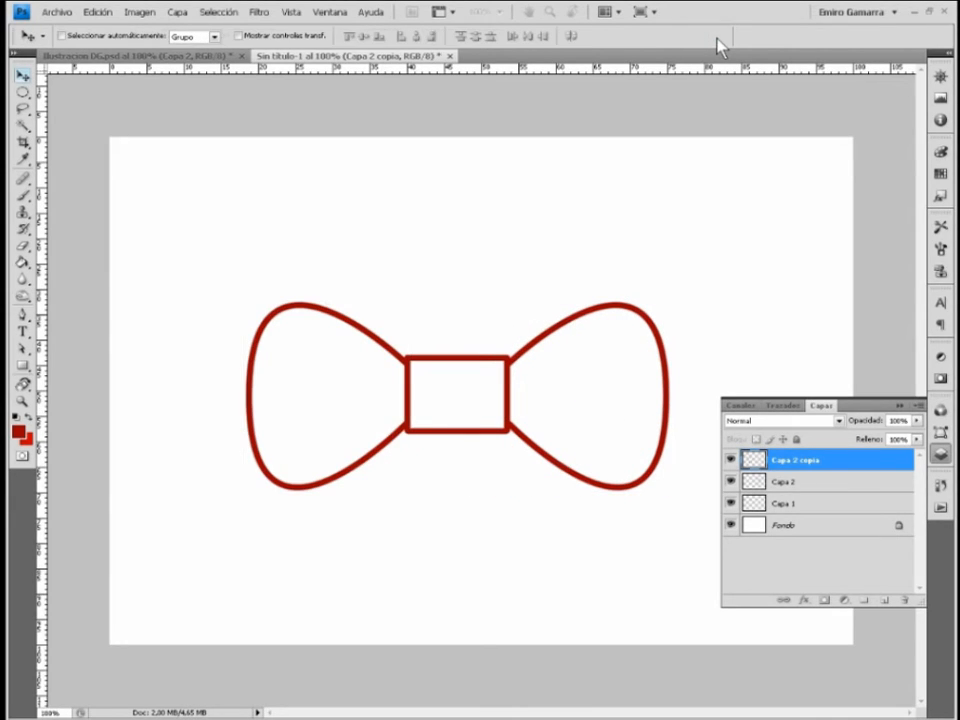
Step: Merge the three bow outline layers into one and rename it contorno
{"action": "left_click", "coordinate": [757, 503], "text": "shift"}
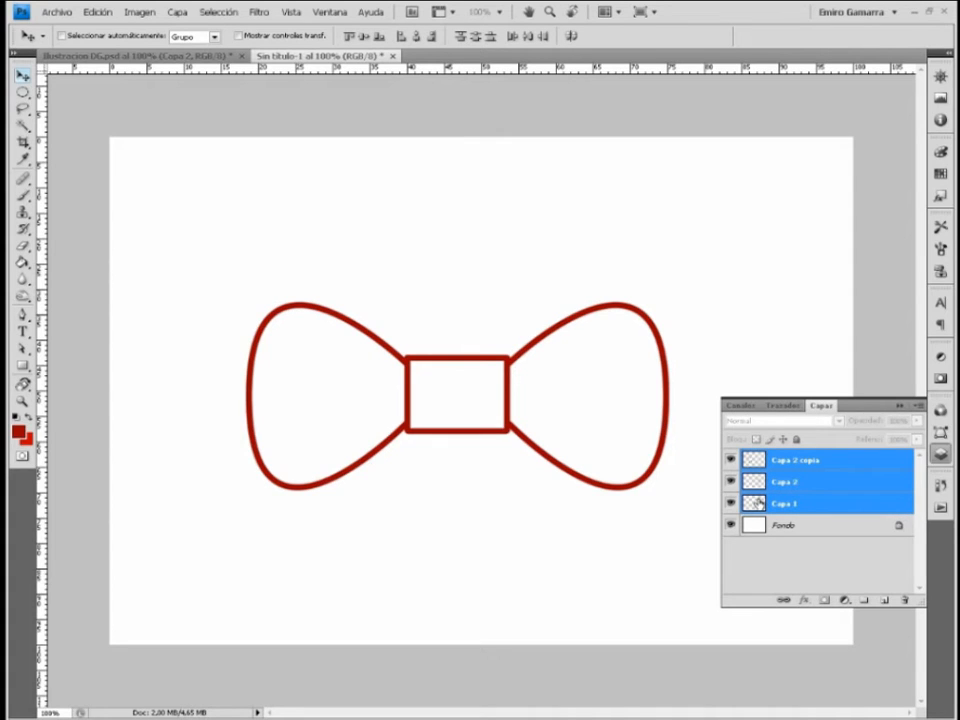
{"action": "key", "text": "ctrl+e"}
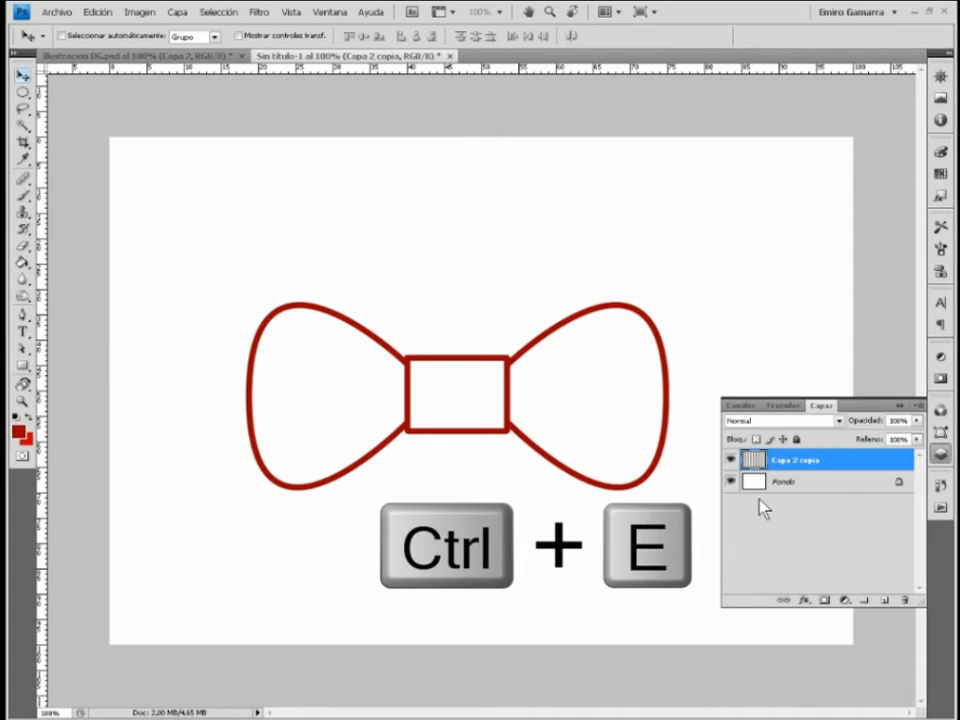
{"action": "double_click", "coordinate": [796, 461]}
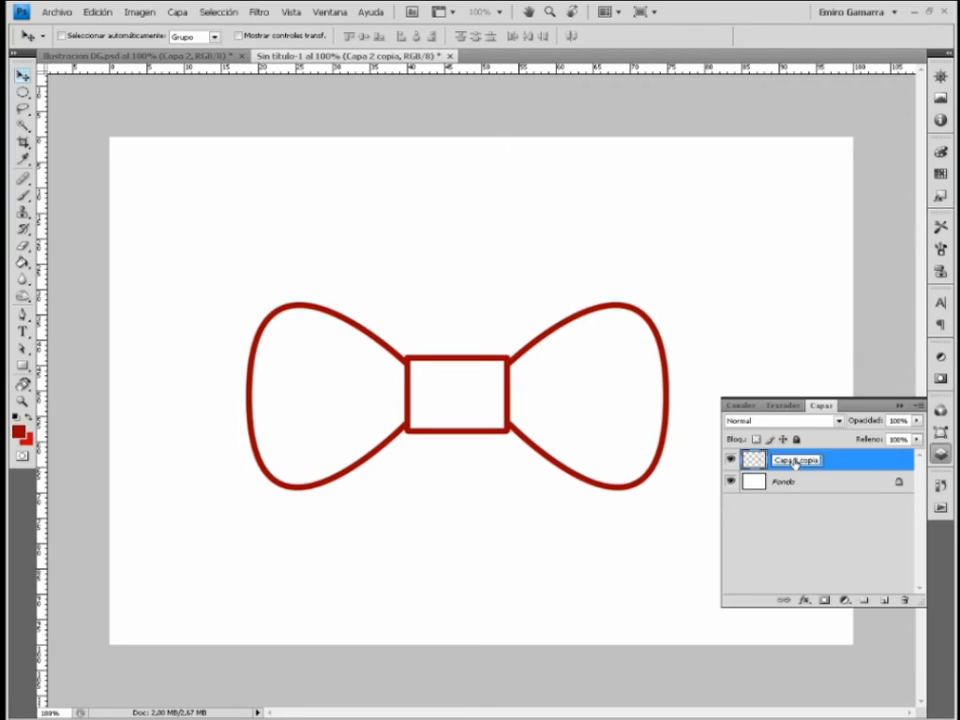
{"action": "type", "text": "contorno"}
{"action": "key", "text": "Return"}
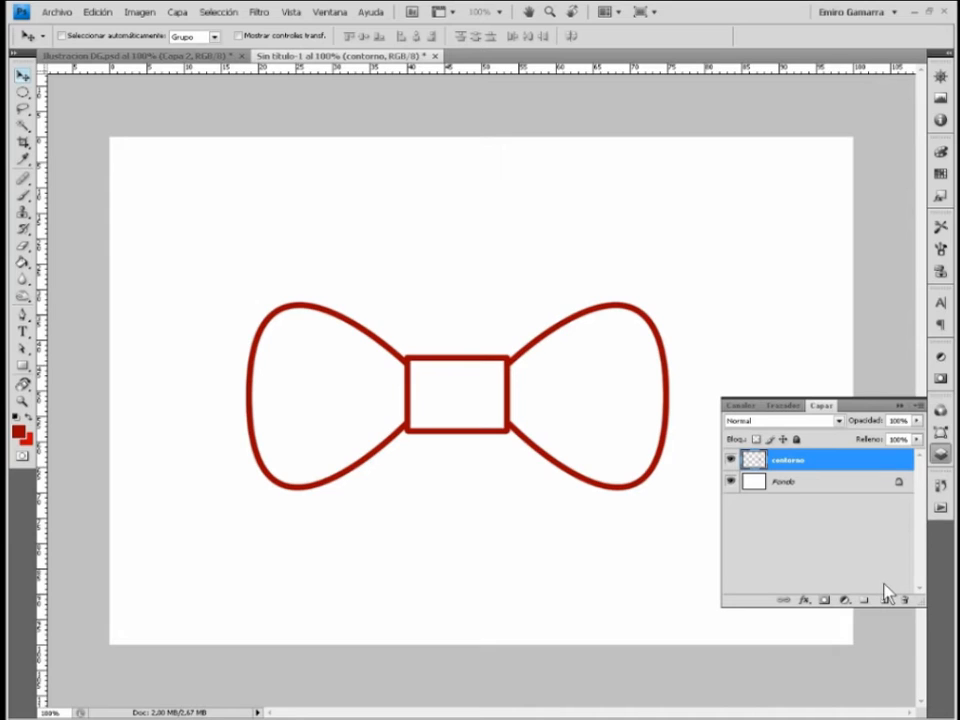
Step: Add an empty layer below contorno, and select the interiors of both loops and the rectangle on contorno with the Magic Wand
{"action": "left_click", "coordinate": [885, 600], "text": "ctrl"}
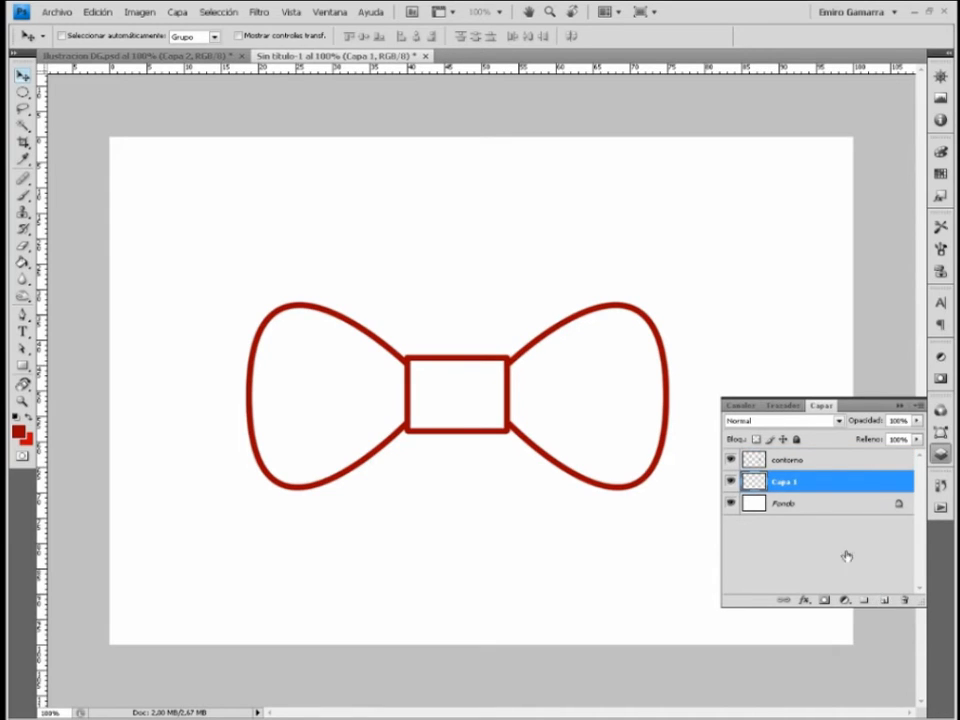
{"action": "left_click", "coordinate": [762, 463]}
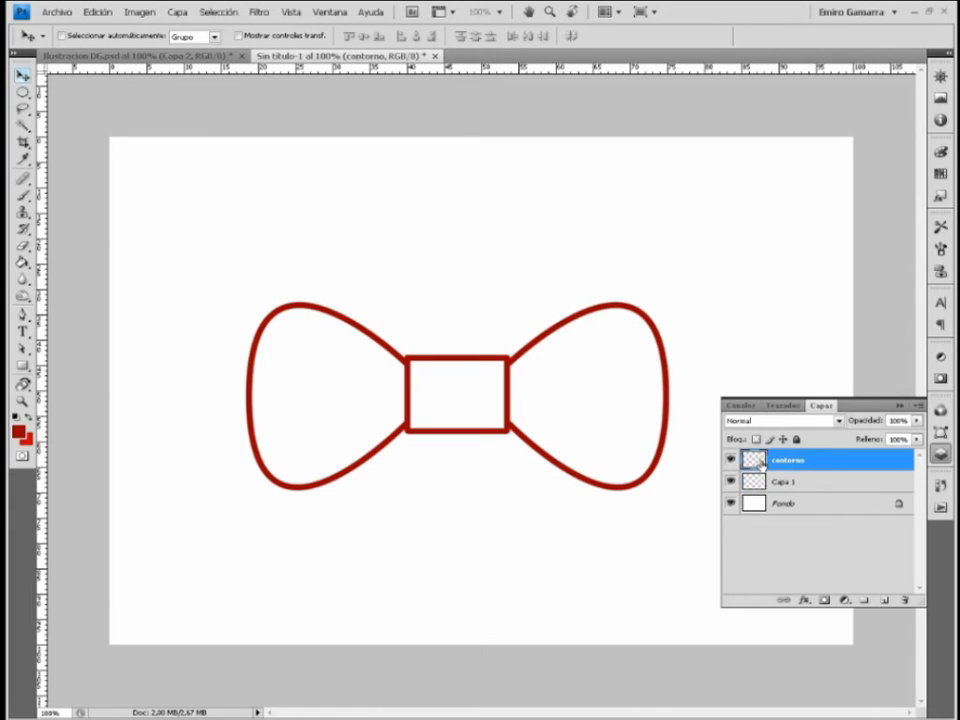
{"action": "left_click", "coordinate": [22, 125]}
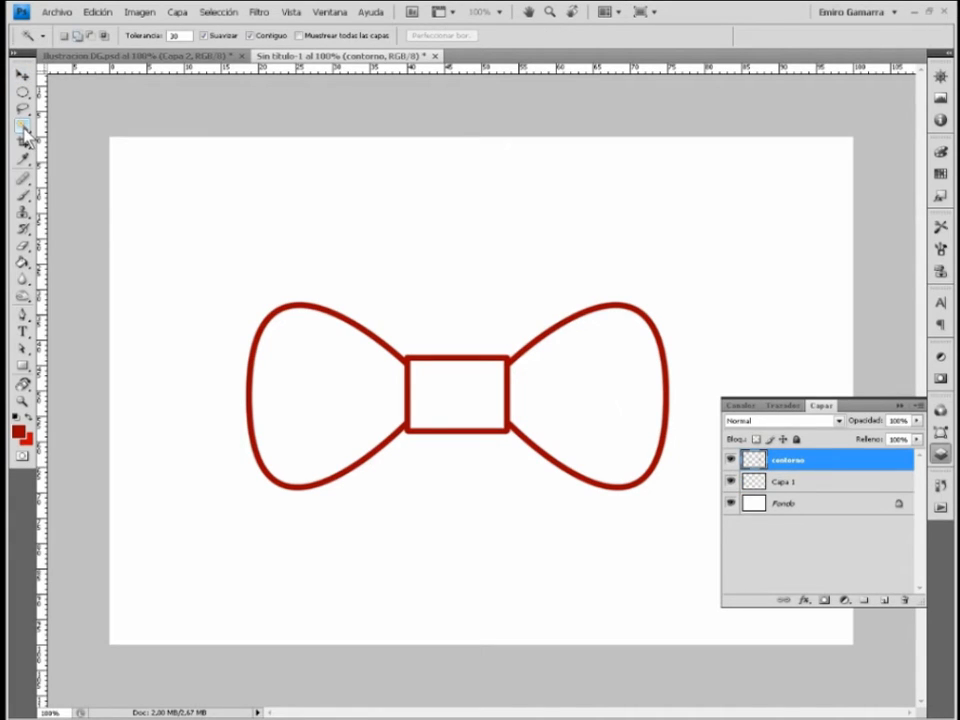
{"action": "left_click", "coordinate": [327, 397]}
{"action": "left_click", "coordinate": [459, 385], "text": "shift"}
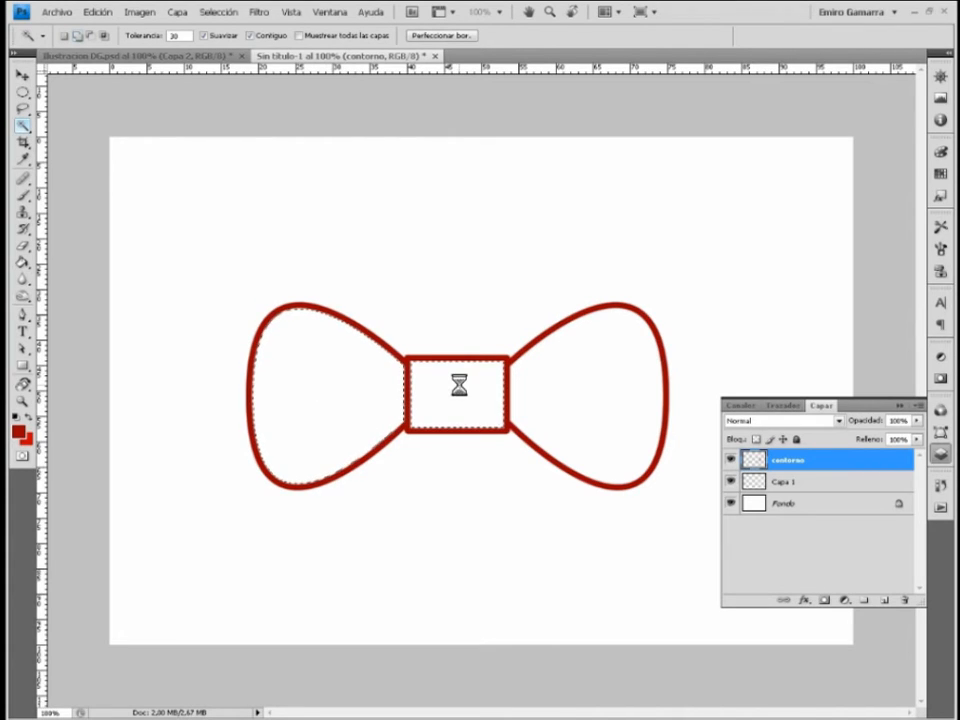
{"action": "left_click", "coordinate": [584, 407], "text": "shift"}
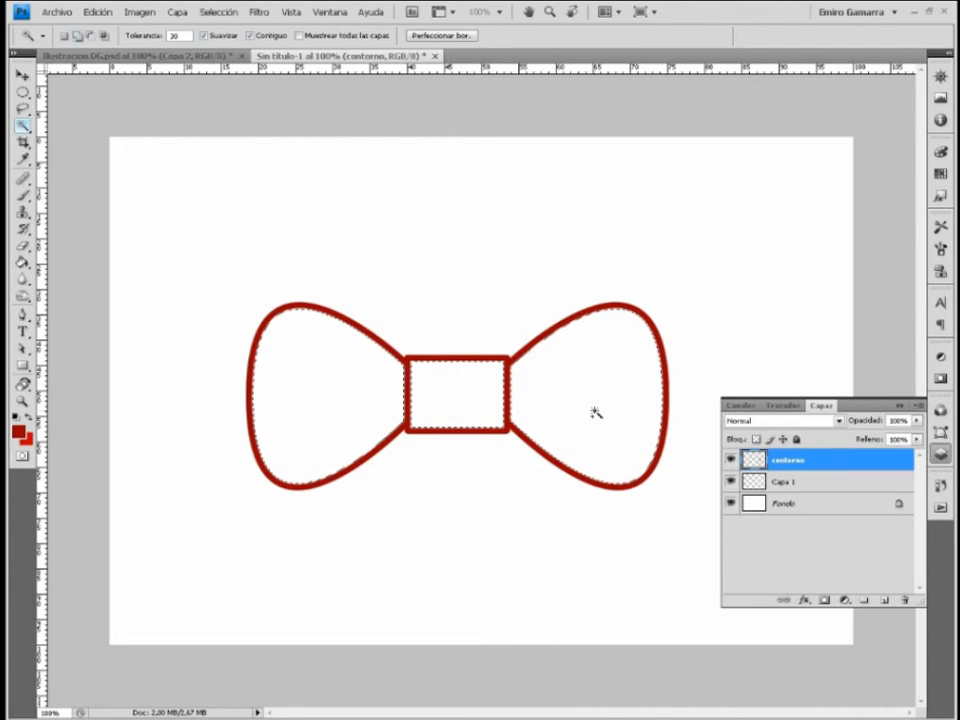
Step: Expand the selection of the bow's interiors by 4 pixels so it reaches under the outline
{"action": "left_click", "coordinate": [218, 12]}
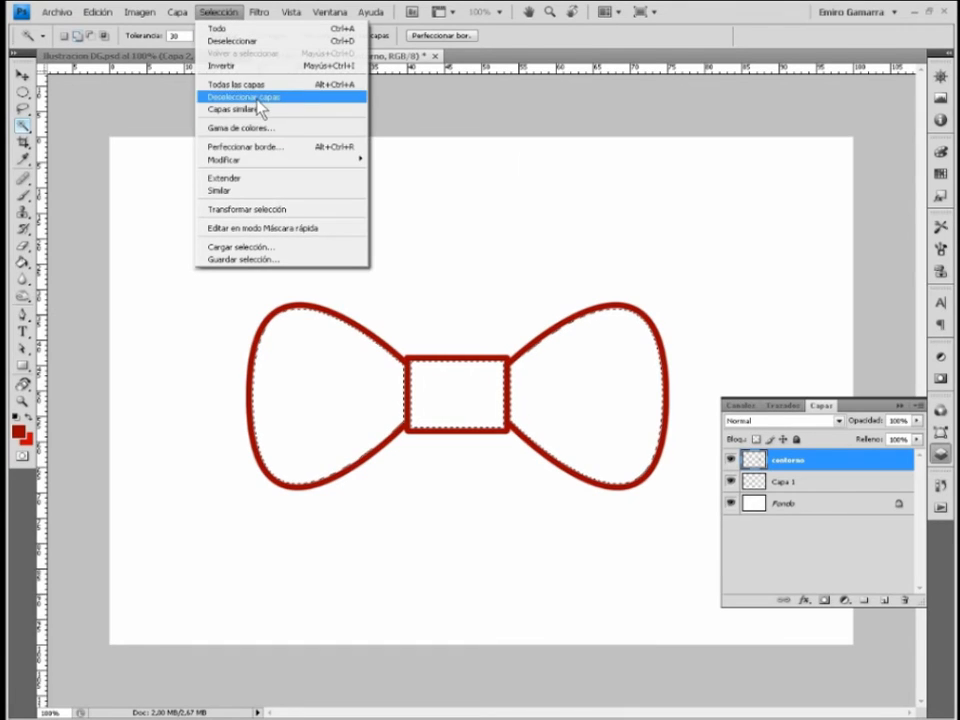
{"action": "mouse_move", "coordinate": [318, 162]}
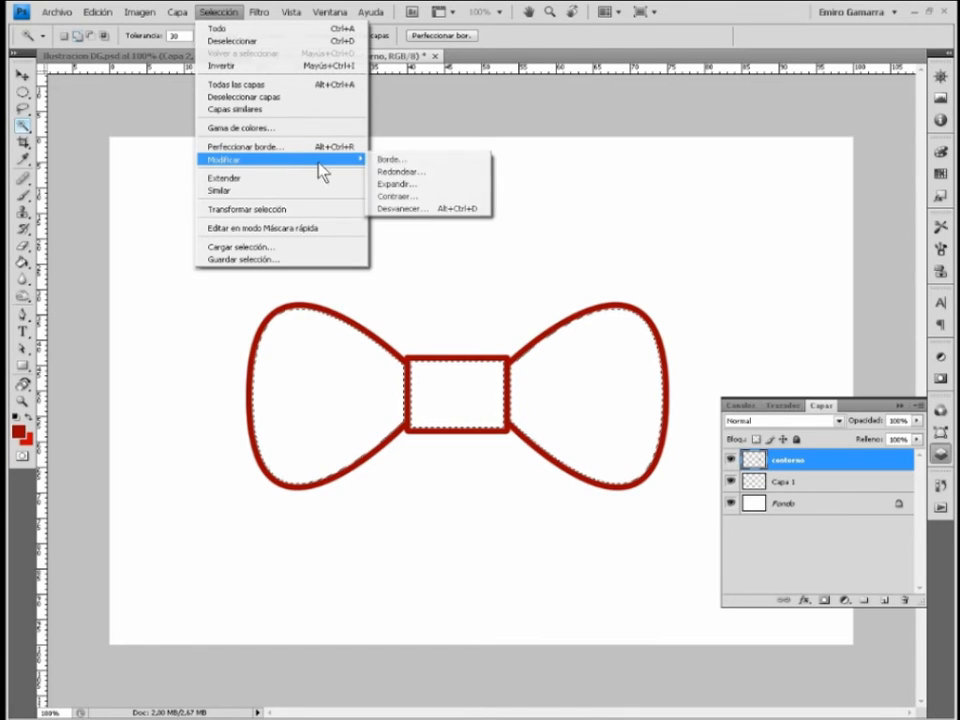
{"action": "left_click", "coordinate": [418, 187]}
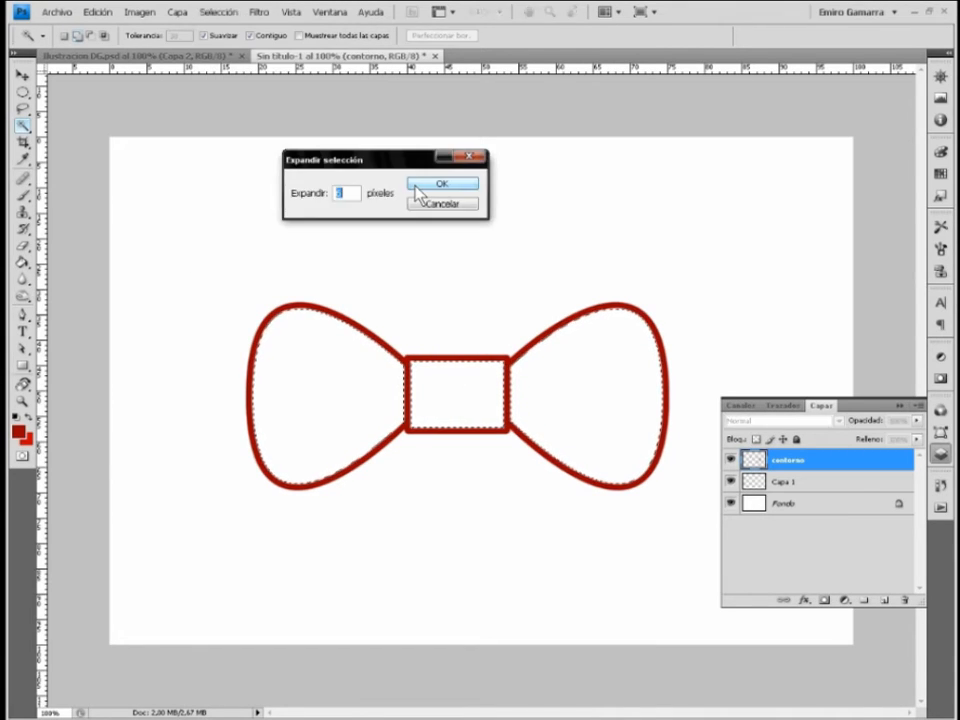
{"action": "type", "text": "6"}
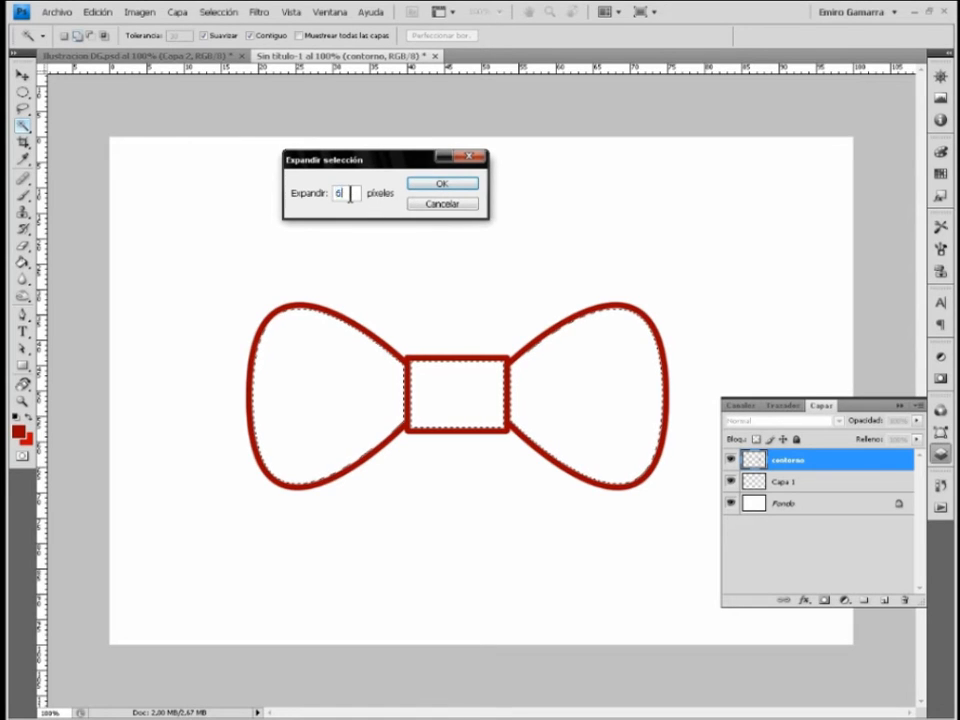
{"action": "left_click_drag", "start_coordinate": [350, 194], "coordinate": [327, 195]}
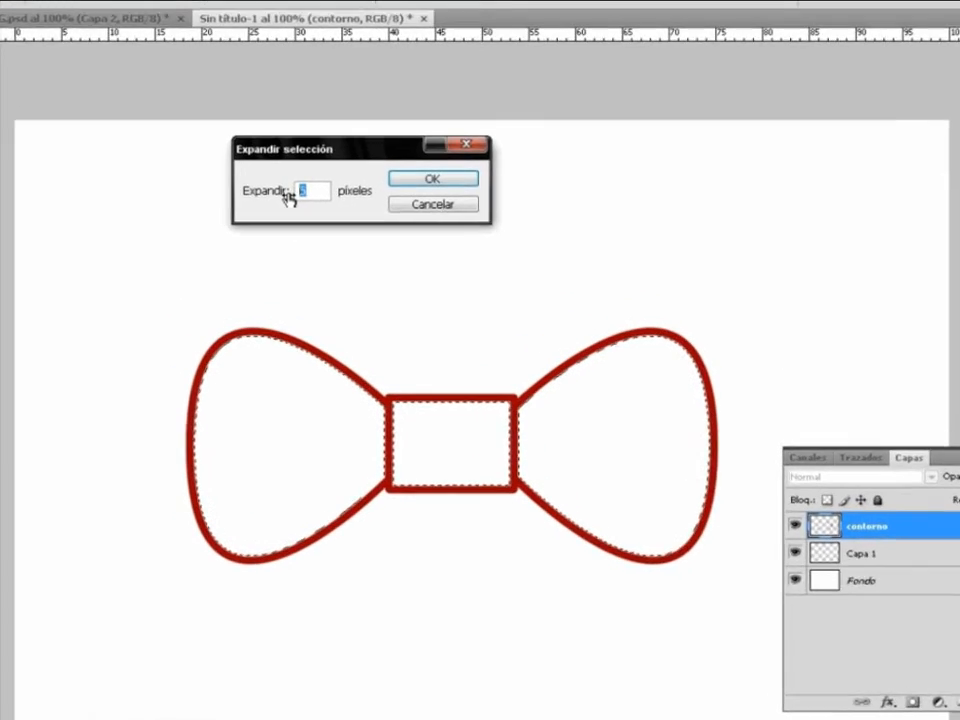
{"action": "type", "text": "4"}
{"action": "left_click", "coordinate": [428, 176]}
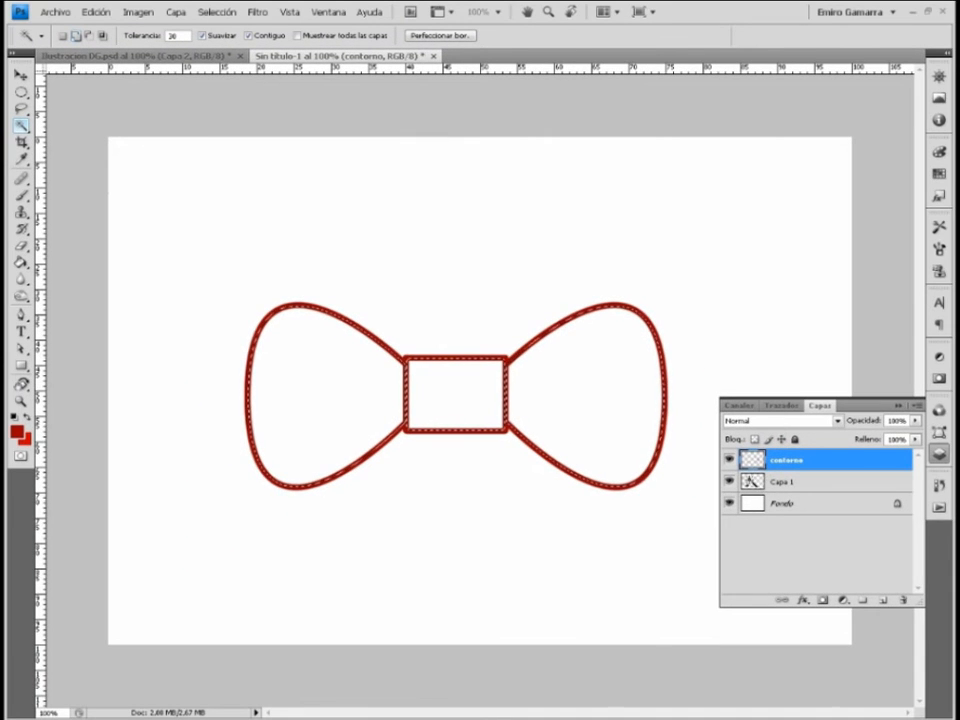
Step: Rename the layer below contorno as relleno, fill the selected interiors on it with bright red, and deselect
{"action": "left_click", "coordinate": [781, 482]}
{"action": "double_click", "coordinate": [781, 482]}
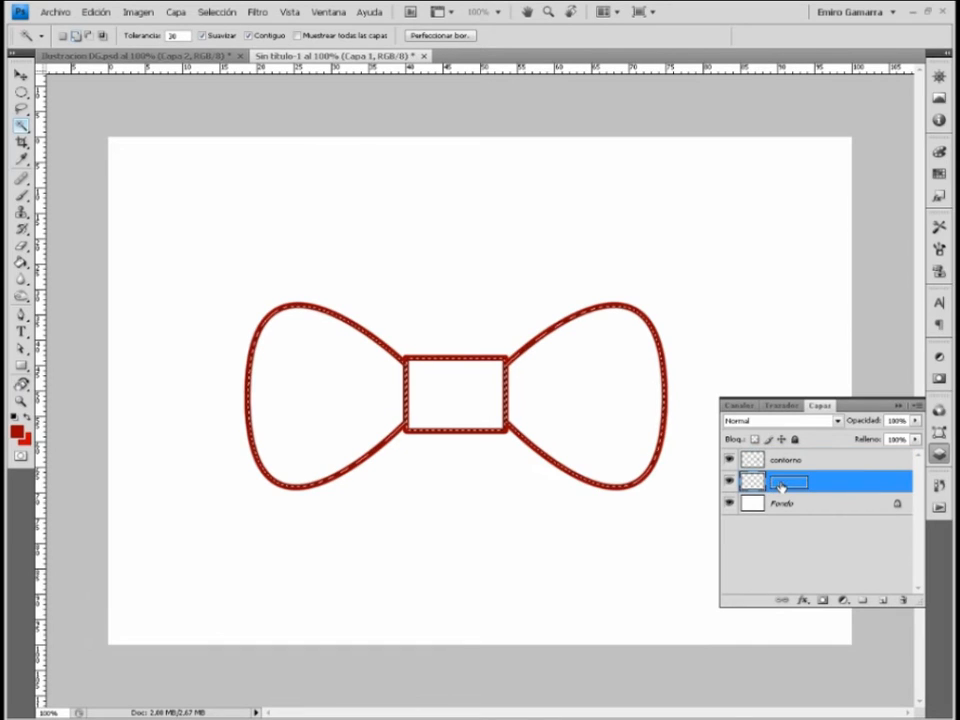
{"action": "type", "text": "relleno"}
{"action": "key", "text": "Return"}
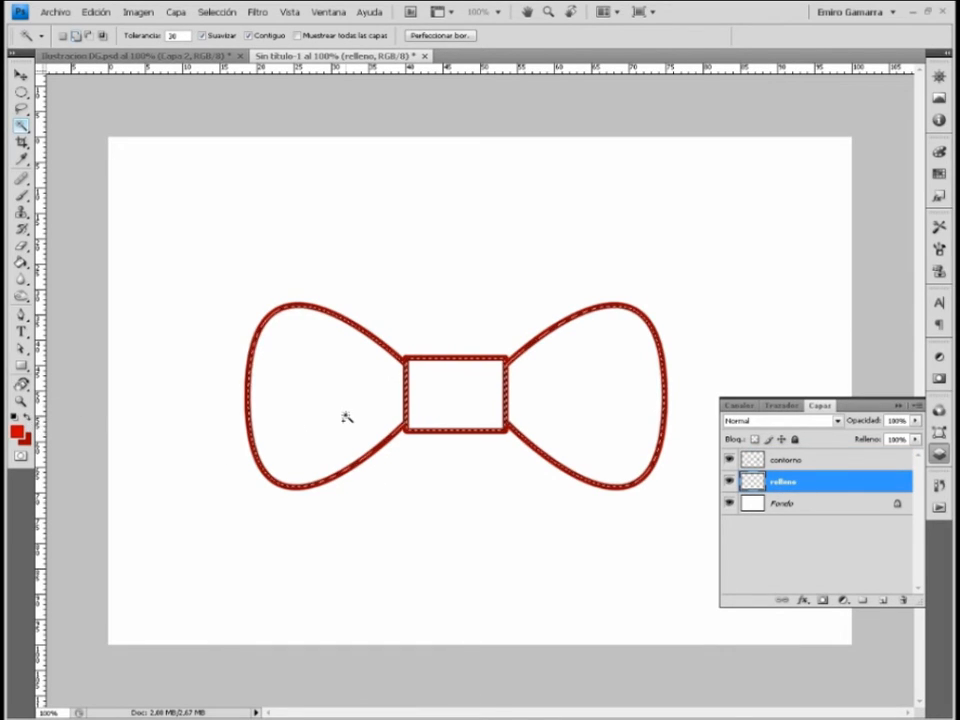
{"action": "key", "text": "alt+Delete"}
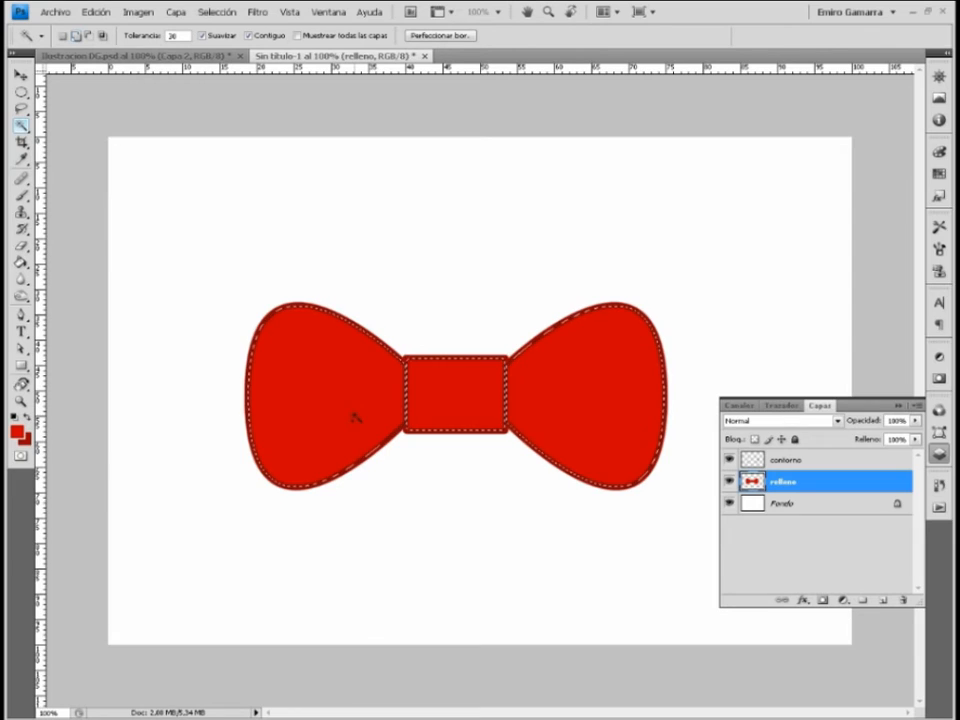
{"action": "key", "text": "ctrl+d"}
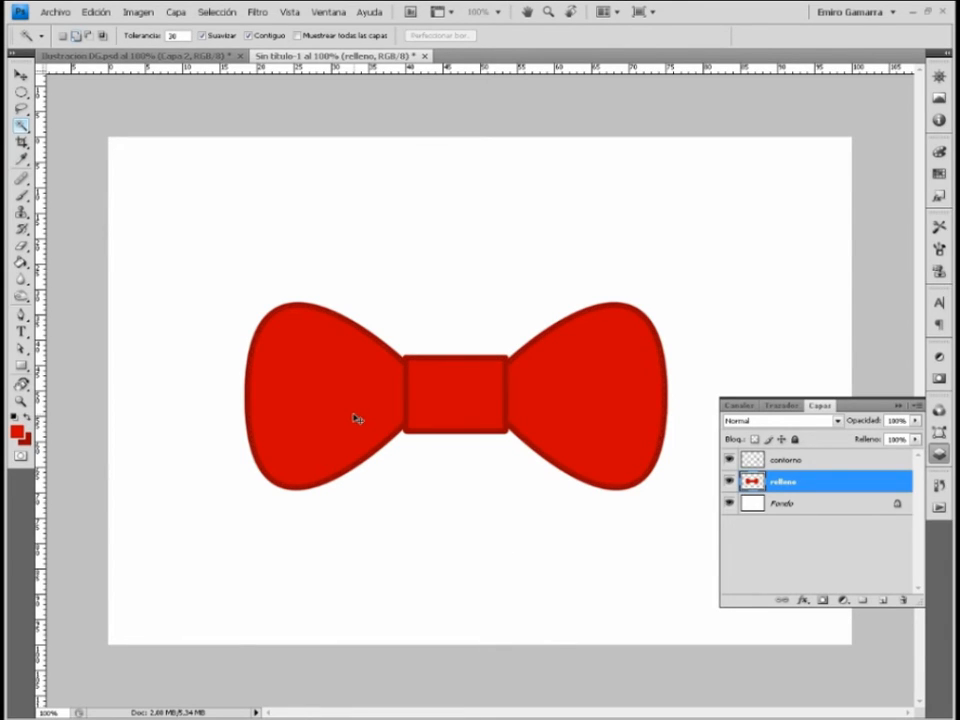
Step: Add an empty layer above contorno and name it luz
{"action": "left_click", "coordinate": [830, 463]}
{"action": "left_click", "coordinate": [883, 600]}
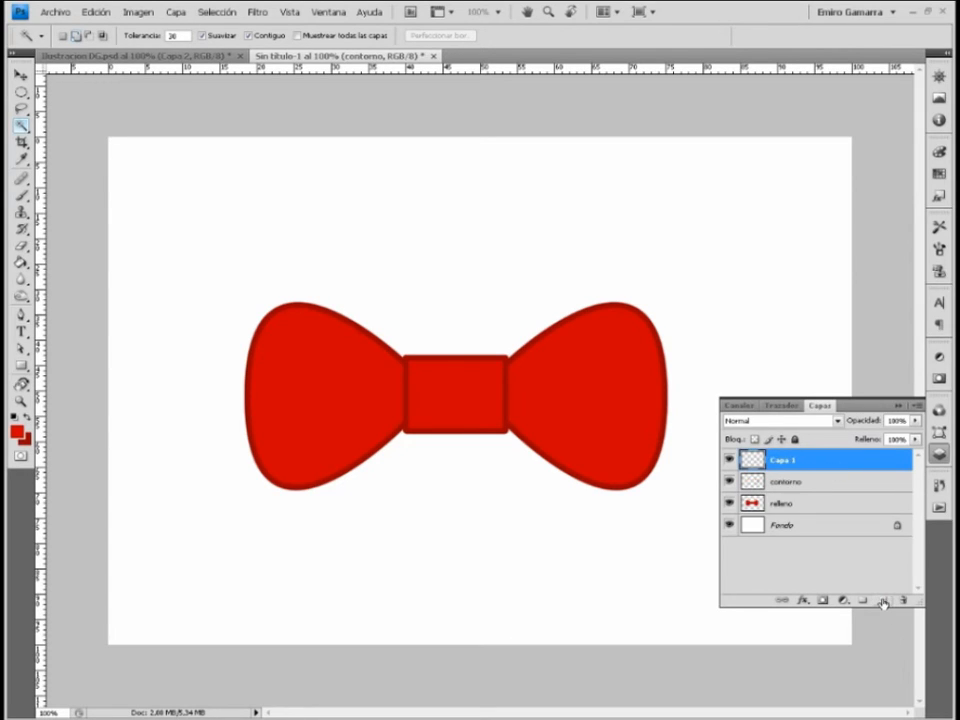
{"action": "double_click", "coordinate": [781, 461]}
{"action": "type", "text": "luz"}
{"action": "key", "text": "Return"}
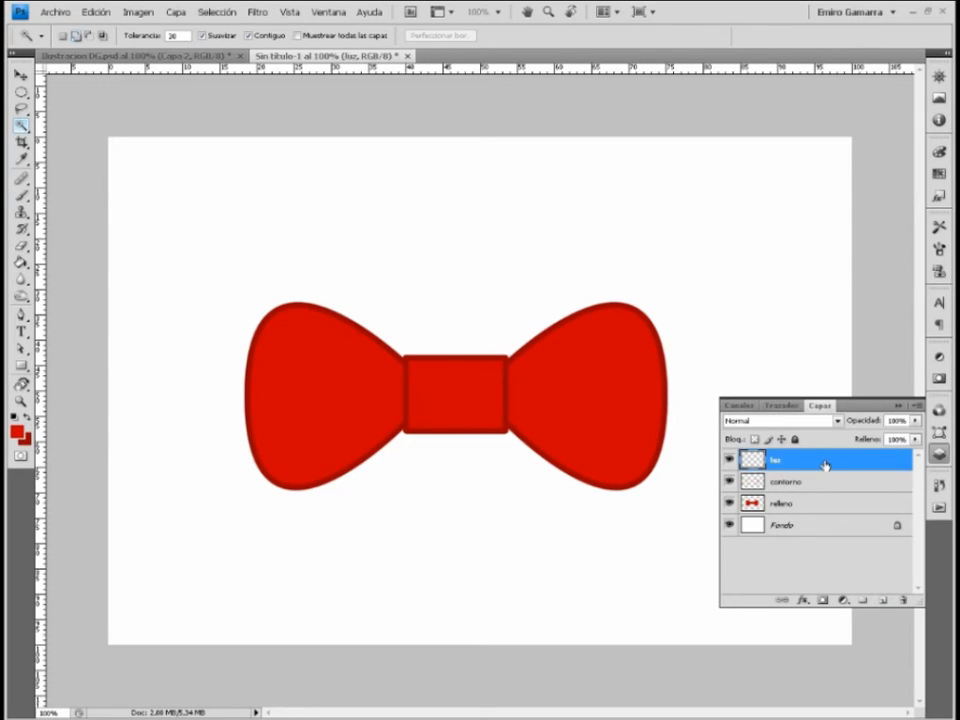
Step: Paint one white dot in the upper outer part of each loop on luz with a hard 100 px Brush
{"action": "left_click", "coordinate": [21, 194]}
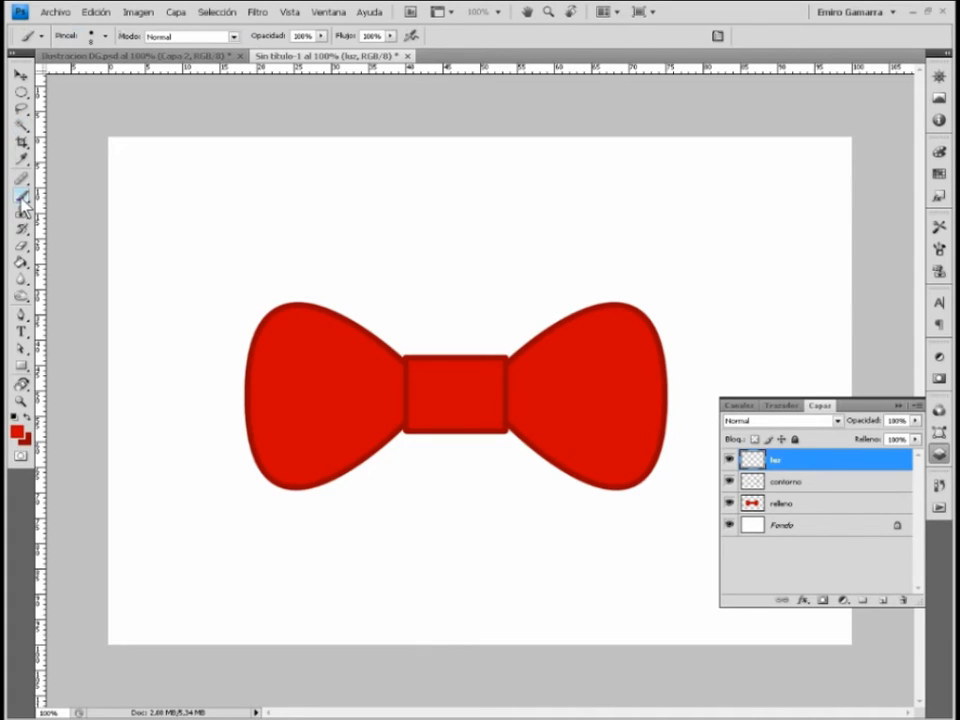
{"action": "left_click", "coordinate": [17, 428]}
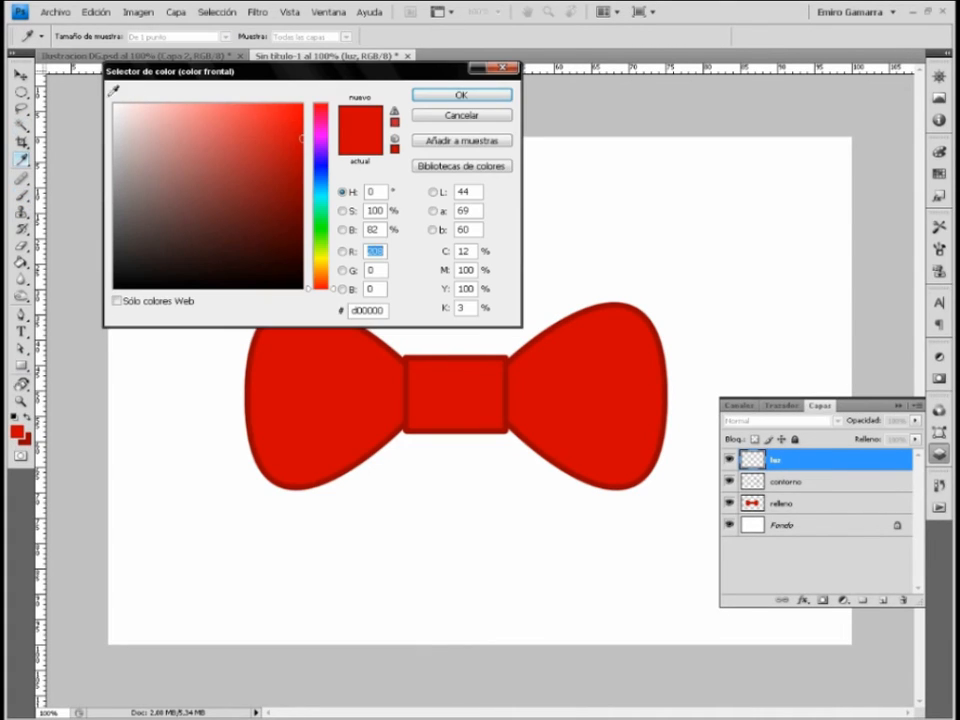
{"action": "left_click", "coordinate": [115, 104]}
{"action": "left_click", "coordinate": [461, 95]}
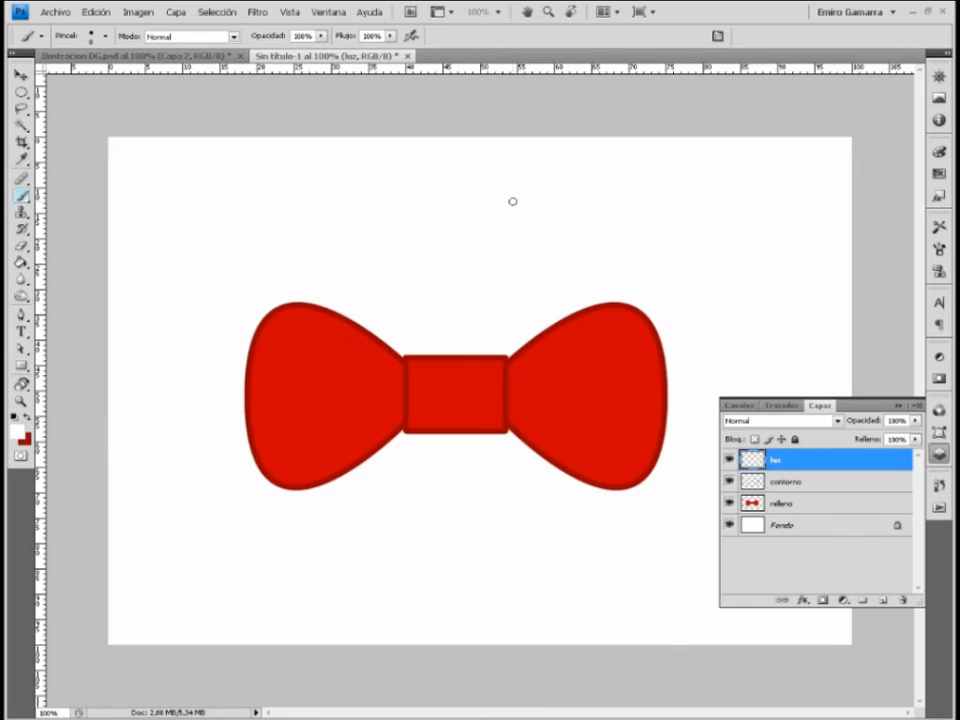
{"action": "key", "text": "bracketright"}
{"action": "key", "text": "bracketright"}
{"action": "key", "text": "bracketright"}
{"action": "key", "text": "bracketright"}
{"action": "key", "text": "bracketright"}
{"action": "key", "text": "bracketright"}
{"action": "key", "text": "bracketright"}
{"action": "key", "text": "bracketright"}
{"action": "key", "text": "bracketright"}
{"action": "key", "text": "bracketright"}
{"action": "key", "text": "bracketright"}
{"action": "left_click", "coordinate": [611, 349]}
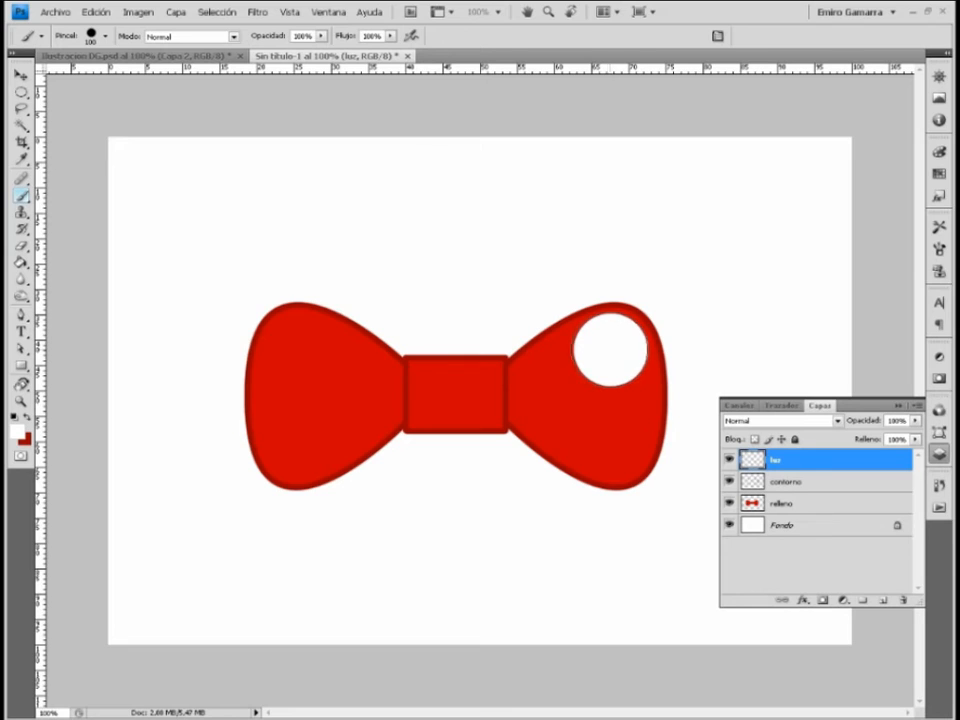
{"action": "left_click", "coordinate": [300, 349]}
Step: Cut both white dots into crescent highlights with a hard Eraser of about 168 px, erasing their inner lower parts
{"action": "left_click", "coordinate": [21, 246]}
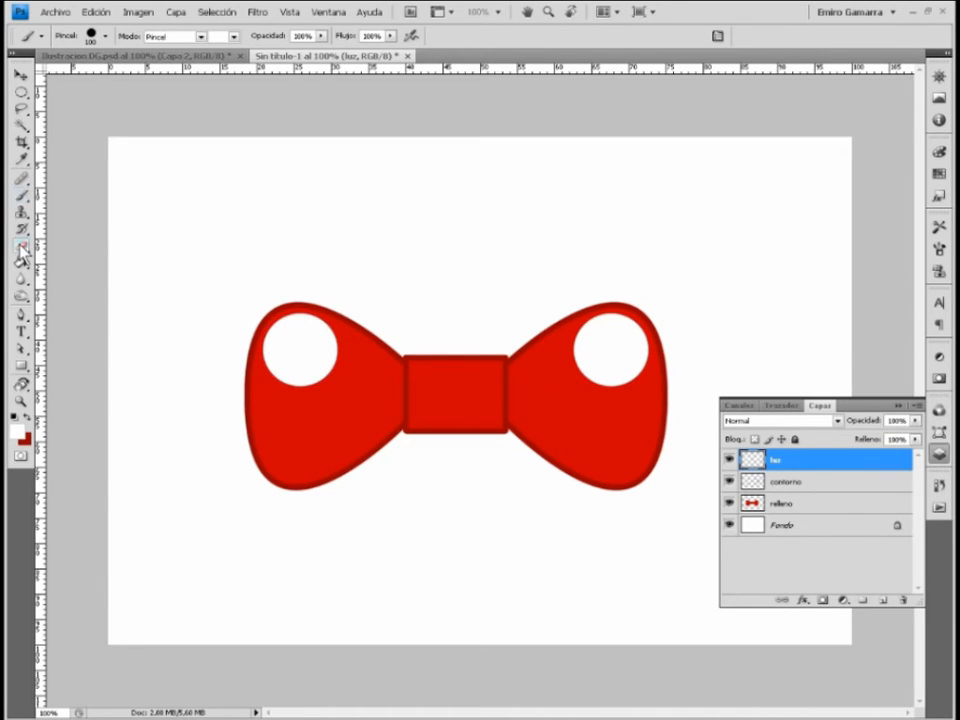
{"action": "left_click", "coordinate": [105, 36]}
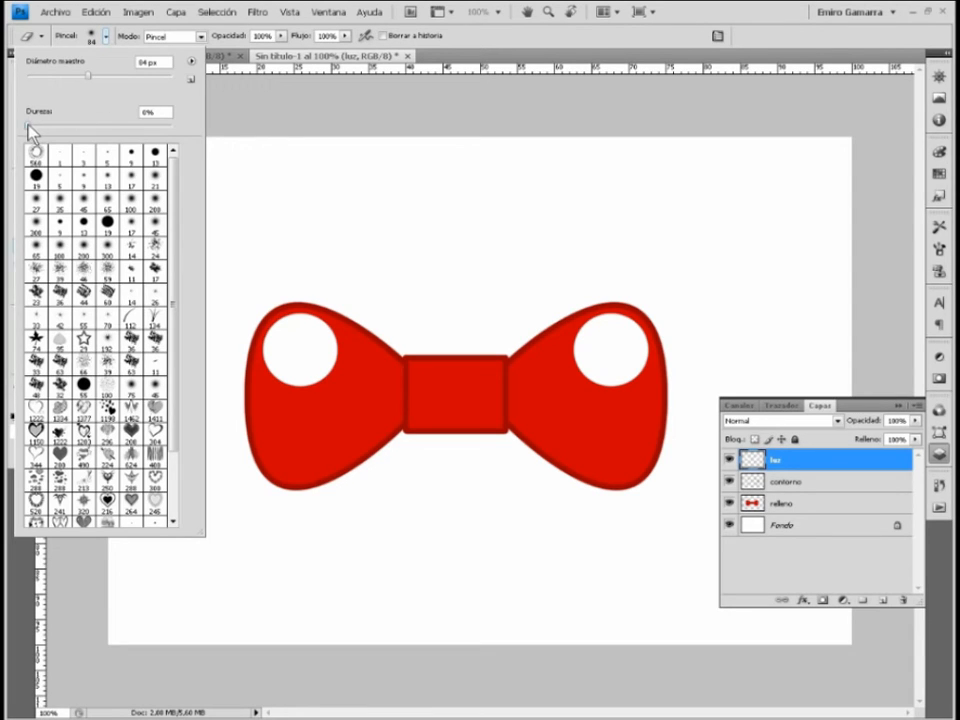
{"action": "left_click", "coordinate": [338, 402]}
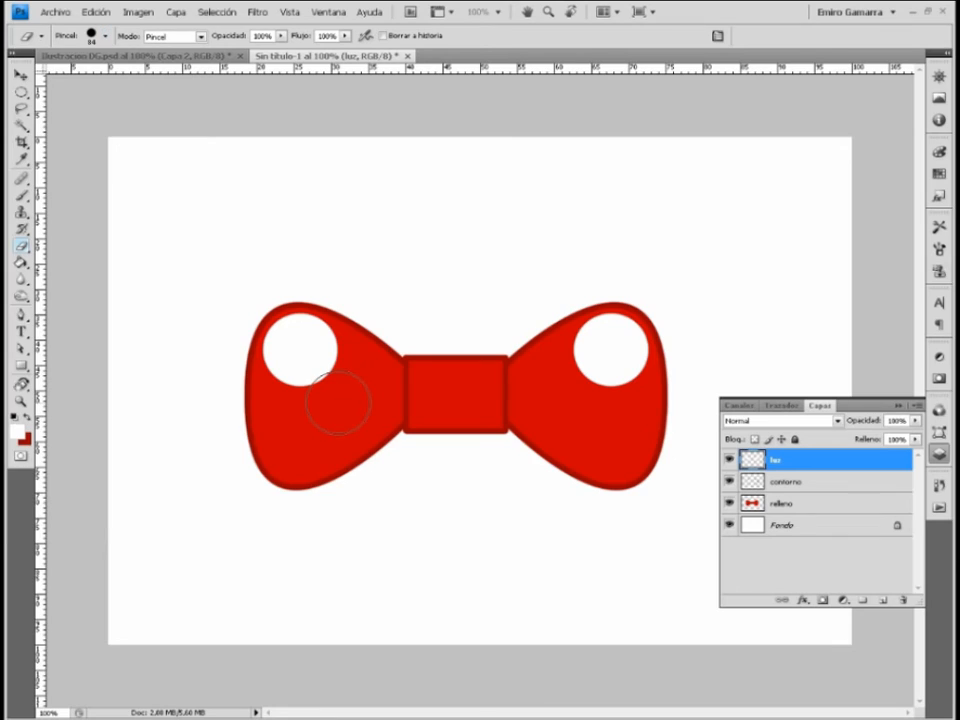
{"action": "left_click_drag", "start_coordinate": [338, 404], "coordinate": [370, 408], "text": "alt"}
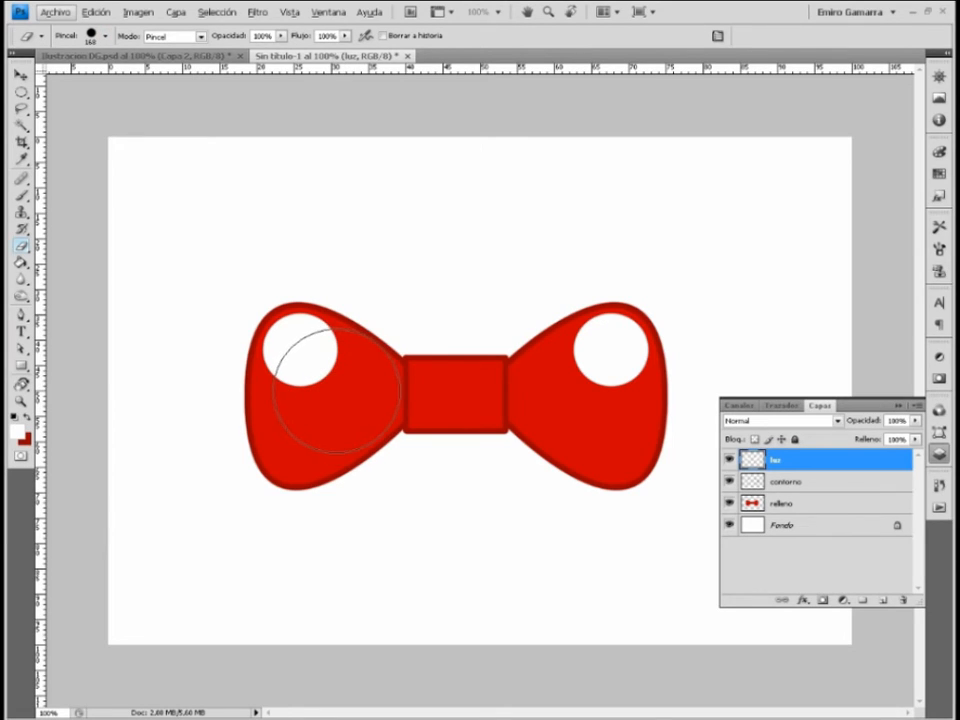
{"action": "left_click", "coordinate": [337, 389]}
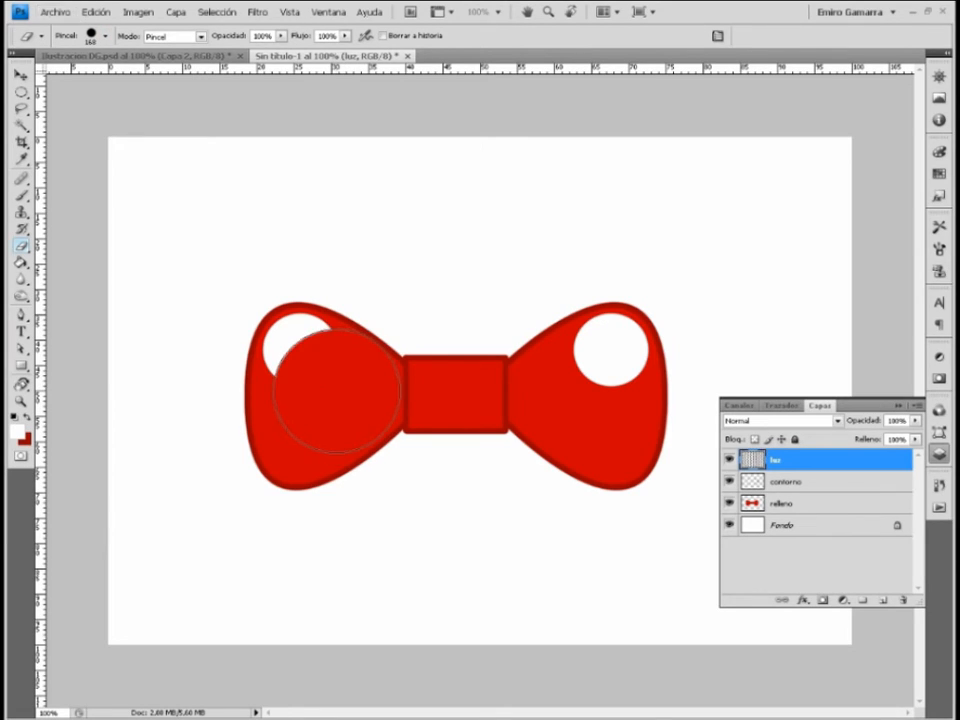
{"action": "left_click", "coordinate": [587, 396]}
{"action": "mouse_move", "coordinate": [577, 399]}
{"action": "left_mouse_down"}
{"action": "mouse_move", "coordinate": [539, 401]}
{"action": "mouse_move", "coordinate": [540, 412]}
{"action": "left_mouse_up"}
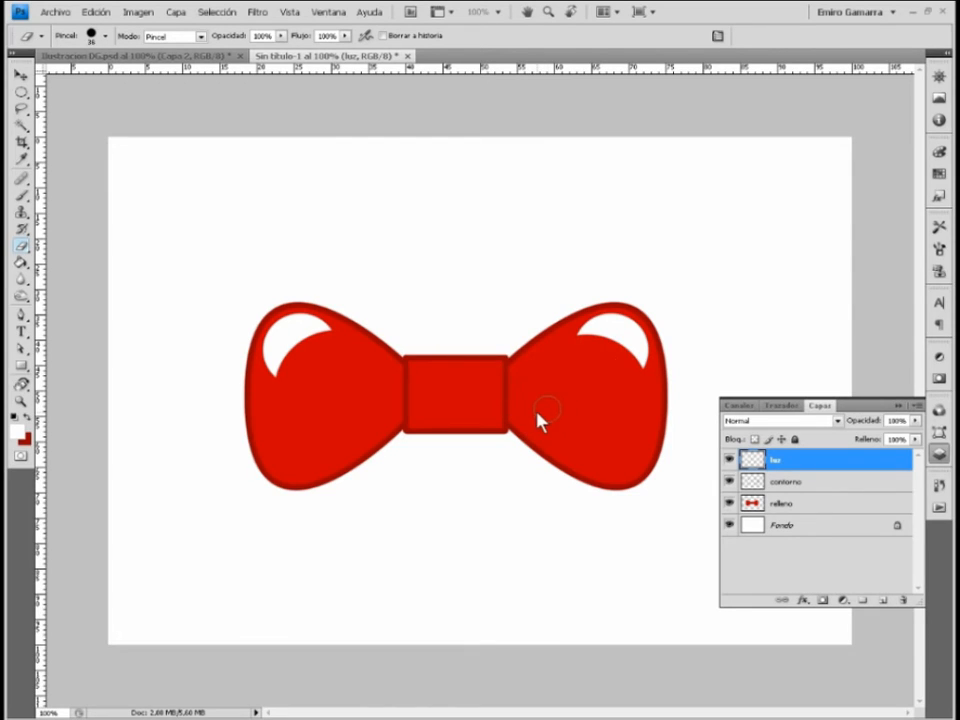
Step: Add an empty layer above luz and name it sombra
{"action": "left_click", "coordinate": [884, 601]}
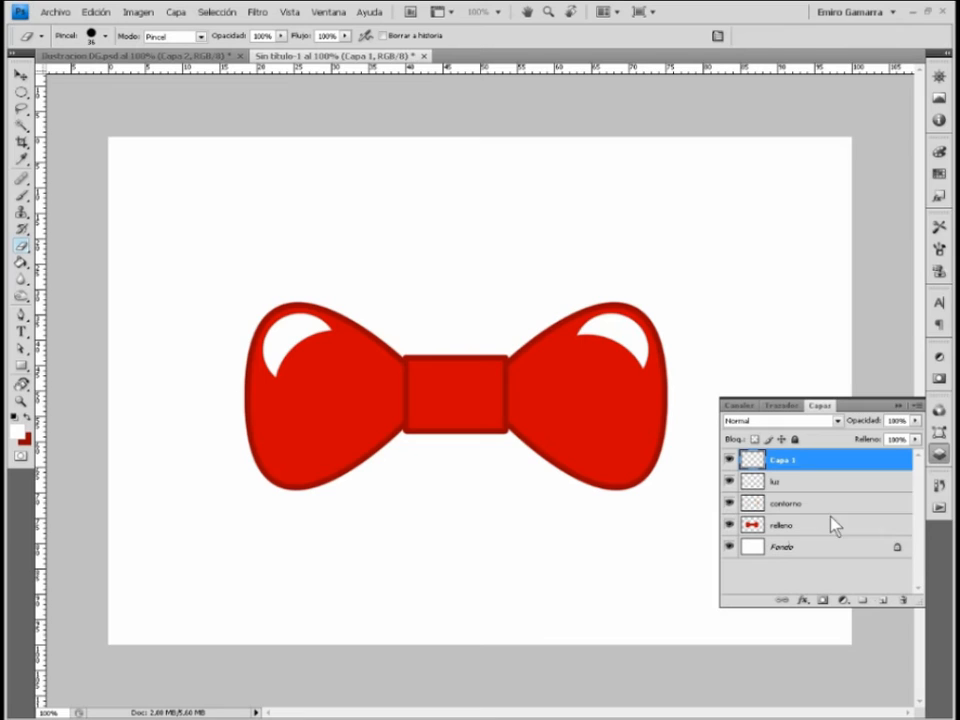
{"action": "double_click", "coordinate": [781, 460]}
{"action": "type", "text": "sombra"}
{"action": "key", "text": "Return"}
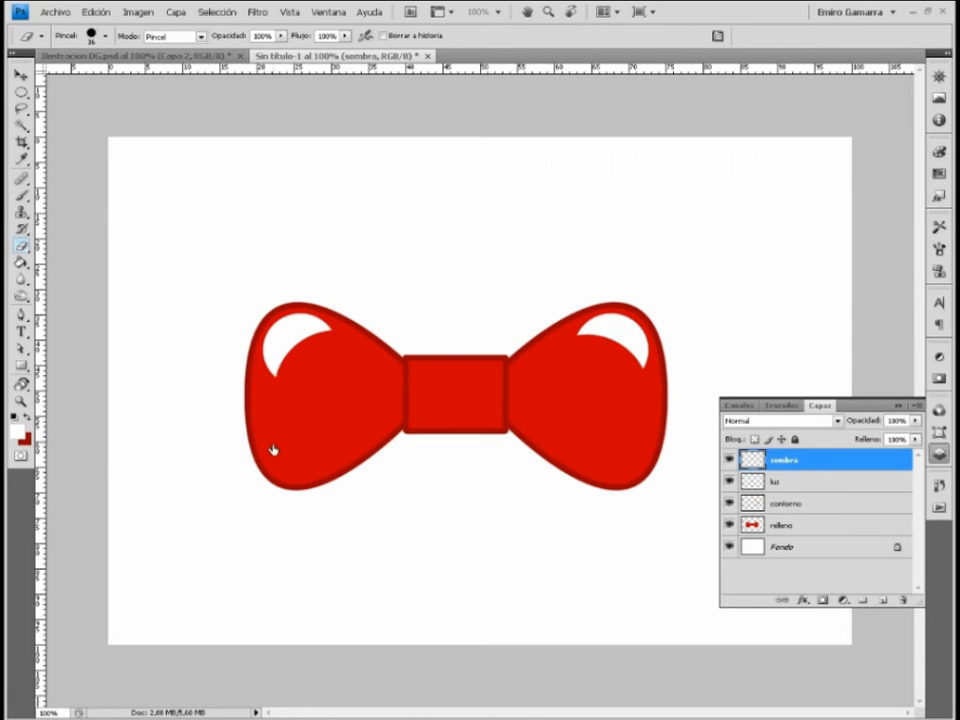
Step: Draw an open Pen path curving downward across the left loop, from the rectangle's left edge to the loop's outer edge
{"action": "left_click", "coordinate": [21, 315]}
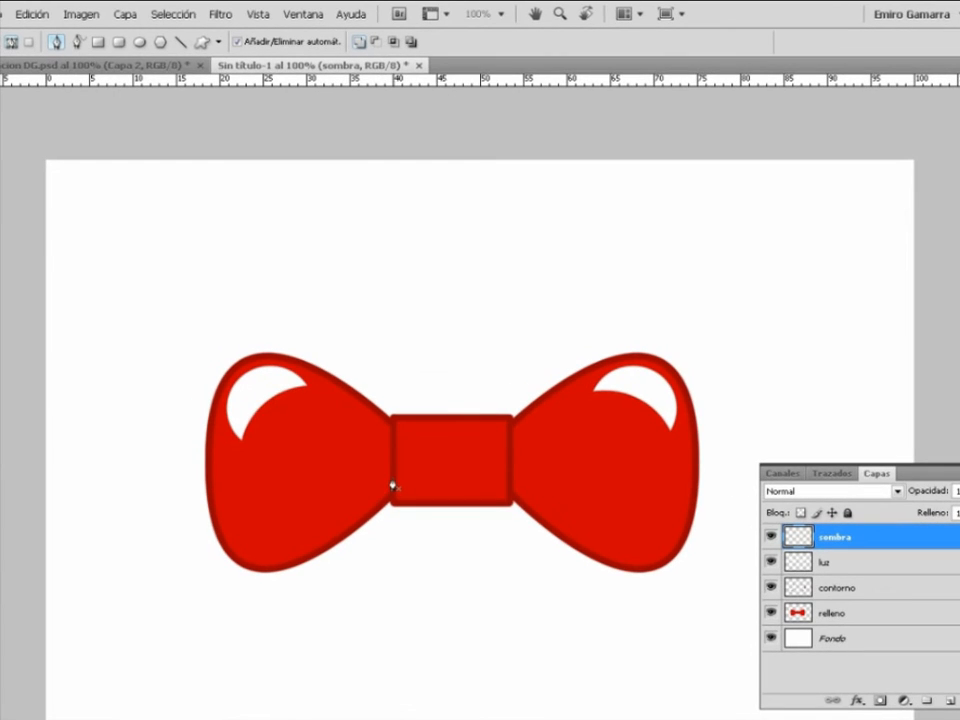
{"action": "left_click_drag", "start_coordinate": [269, 492], "coordinate": [226, 491]}
{"action": "left_click_drag", "start_coordinate": [288, 487], "coordinate": [271, 538]}
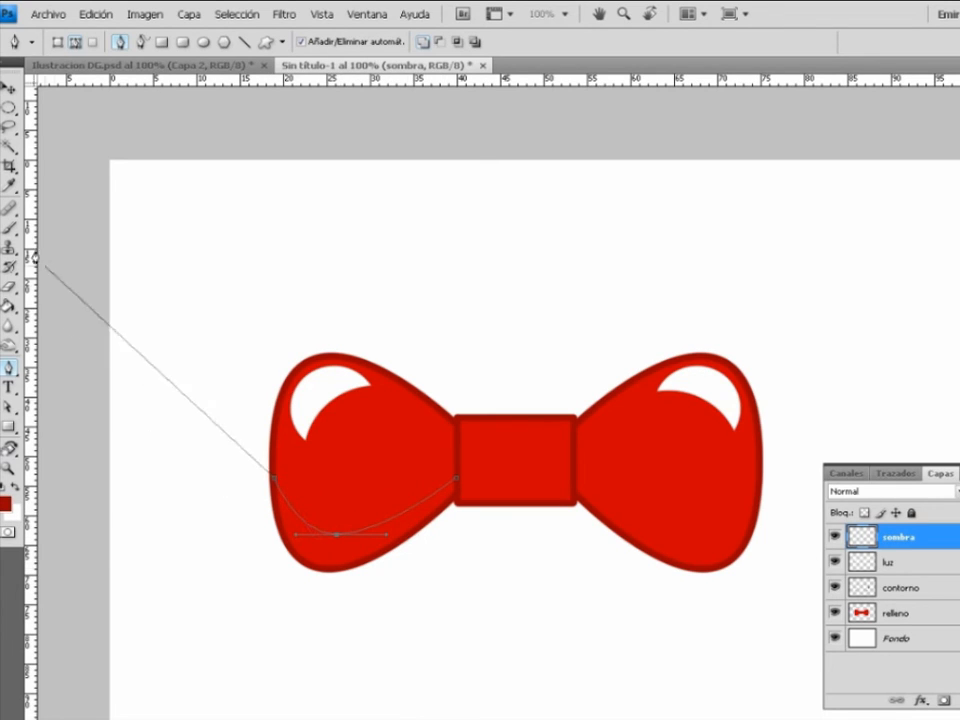
Step: Stroke the curved path on sombra with an 8 px dark red Brush, with simulated pressure off, and delete the path
{"action": "left_click", "coordinate": [14, 231]}
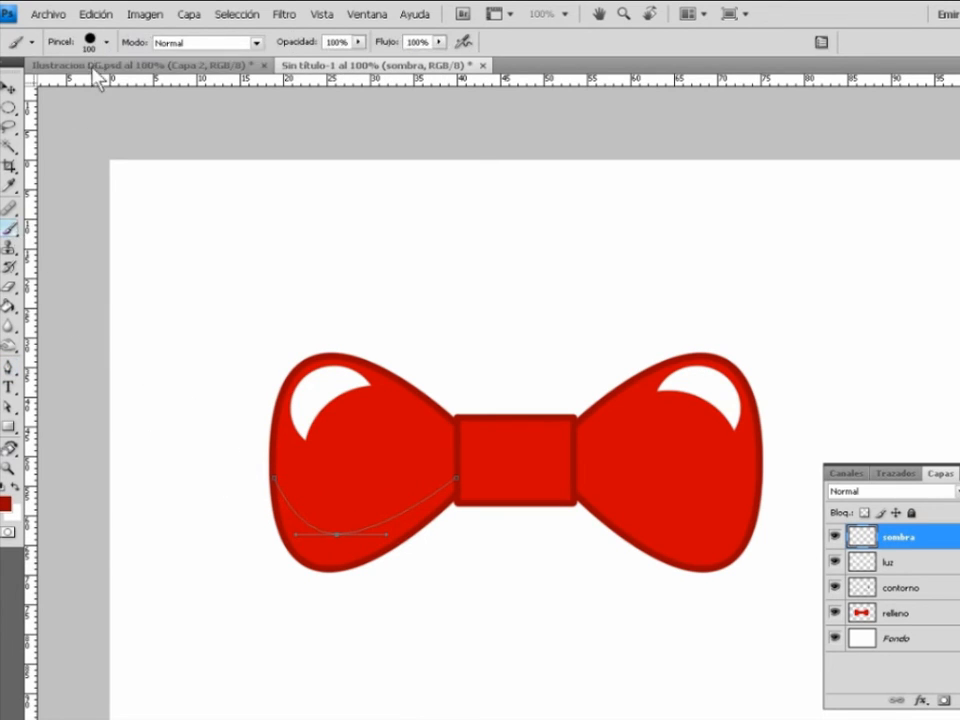
{"action": "left_click", "coordinate": [105, 46]}
{"action": "double_click", "coordinate": [152, 73]}
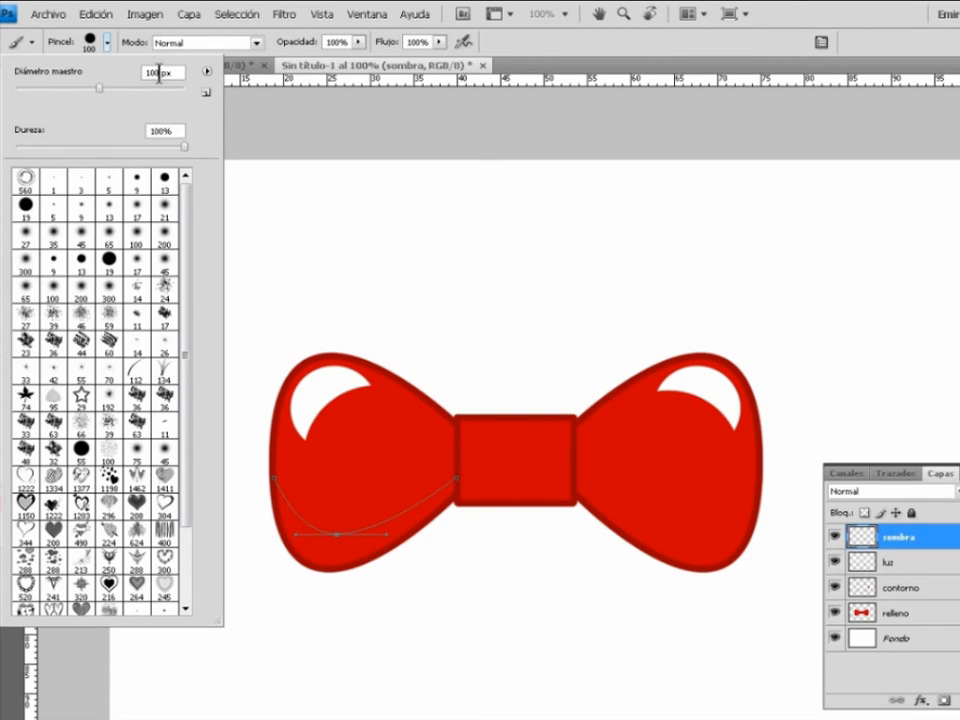
{"action": "type", "text": "8"}
{"action": "key", "text": "Return"}
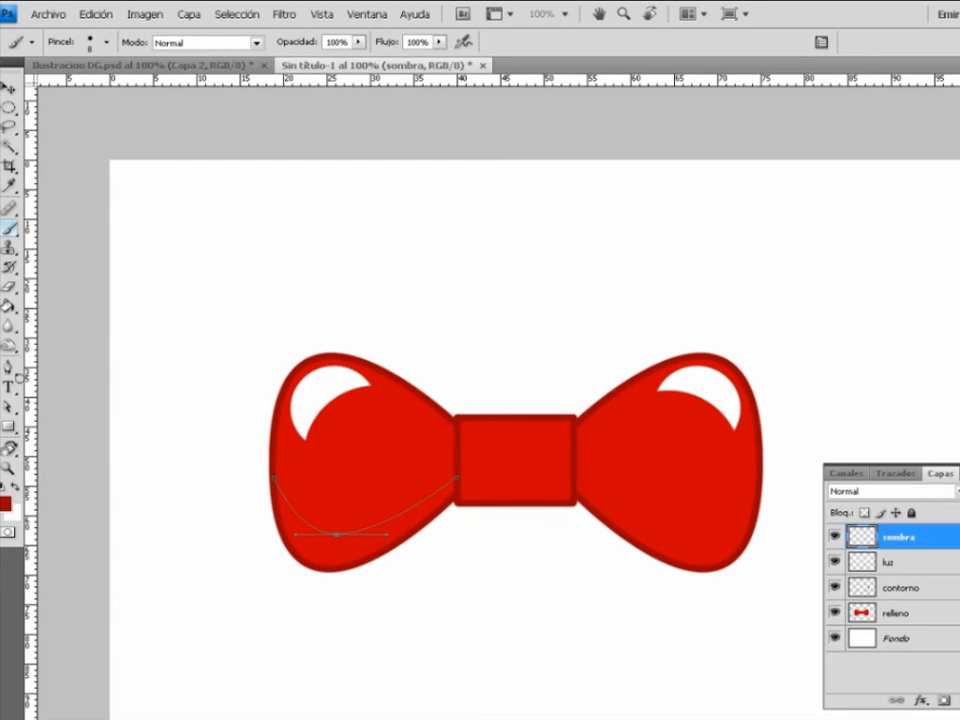
{"action": "left_click", "coordinate": [8, 366]}
{"action": "right_click", "coordinate": [373, 532]}
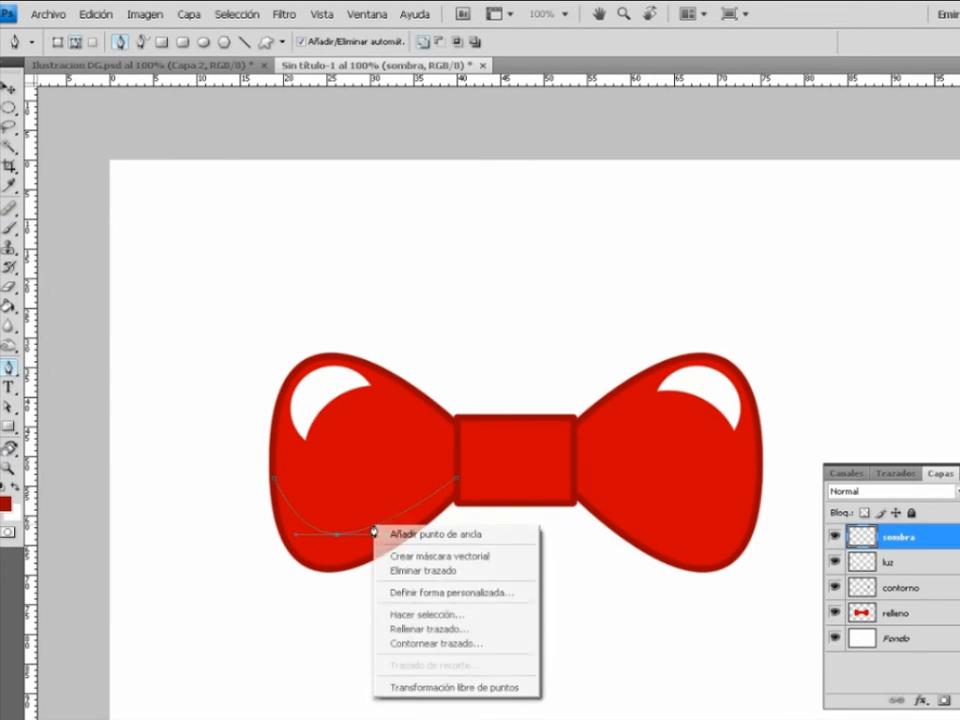
{"action": "left_click", "coordinate": [415, 640]}
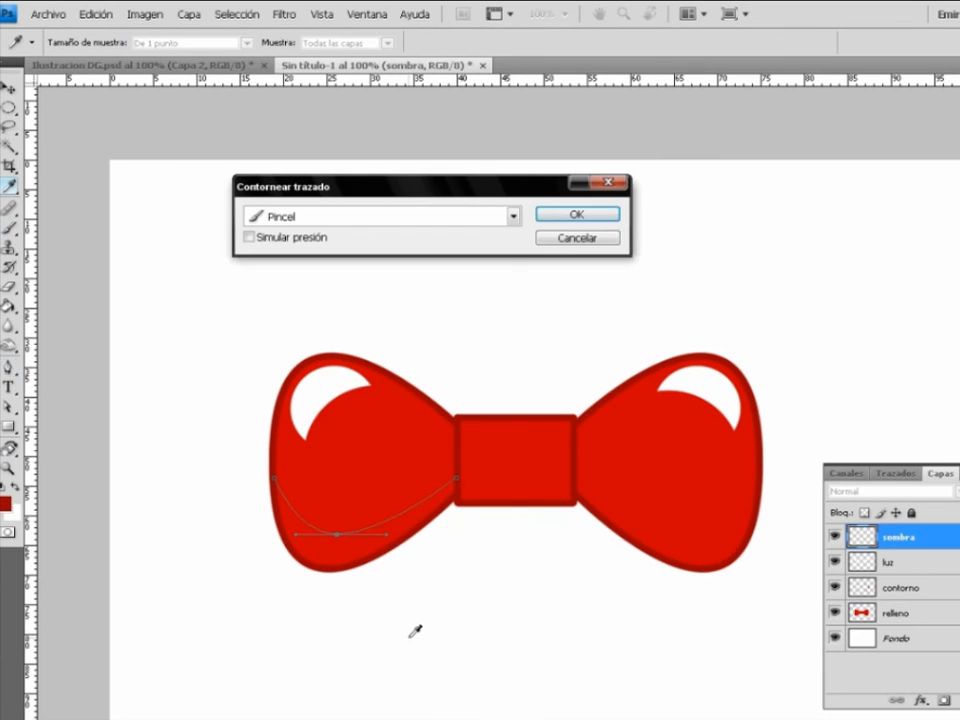
{"action": "left_click", "coordinate": [576, 216]}
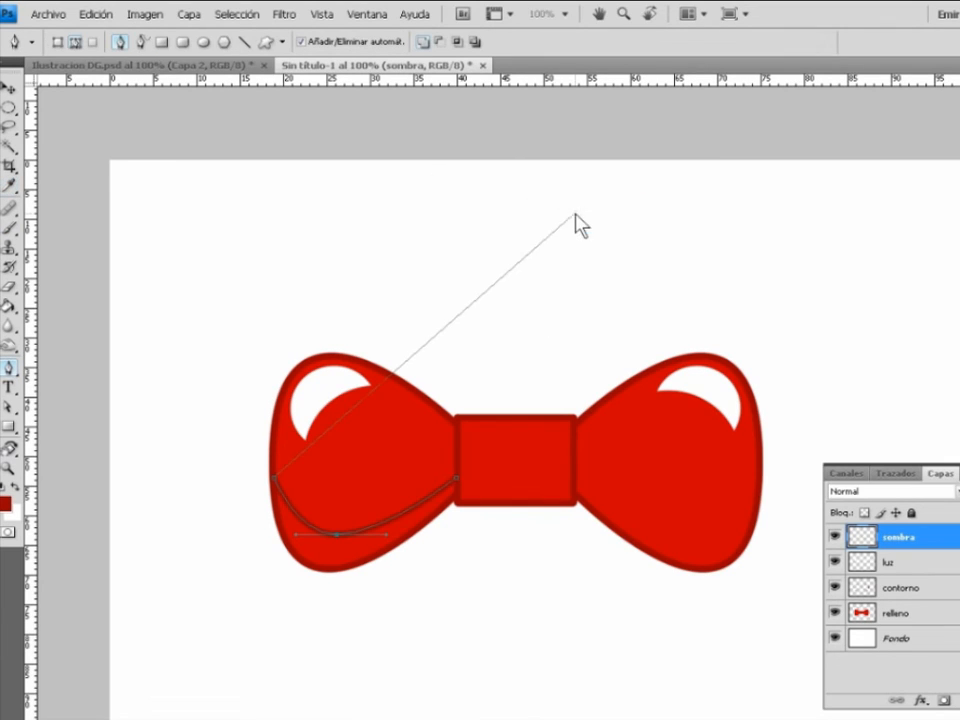
{"action": "right_click", "coordinate": [390, 524]}
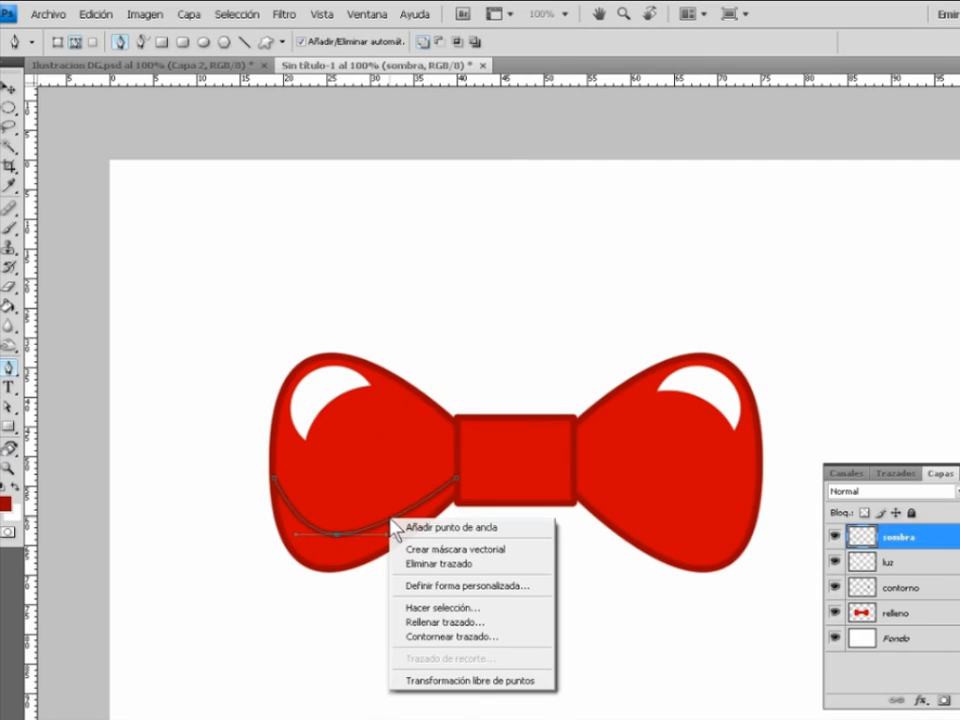
{"action": "left_click", "coordinate": [433, 564]}
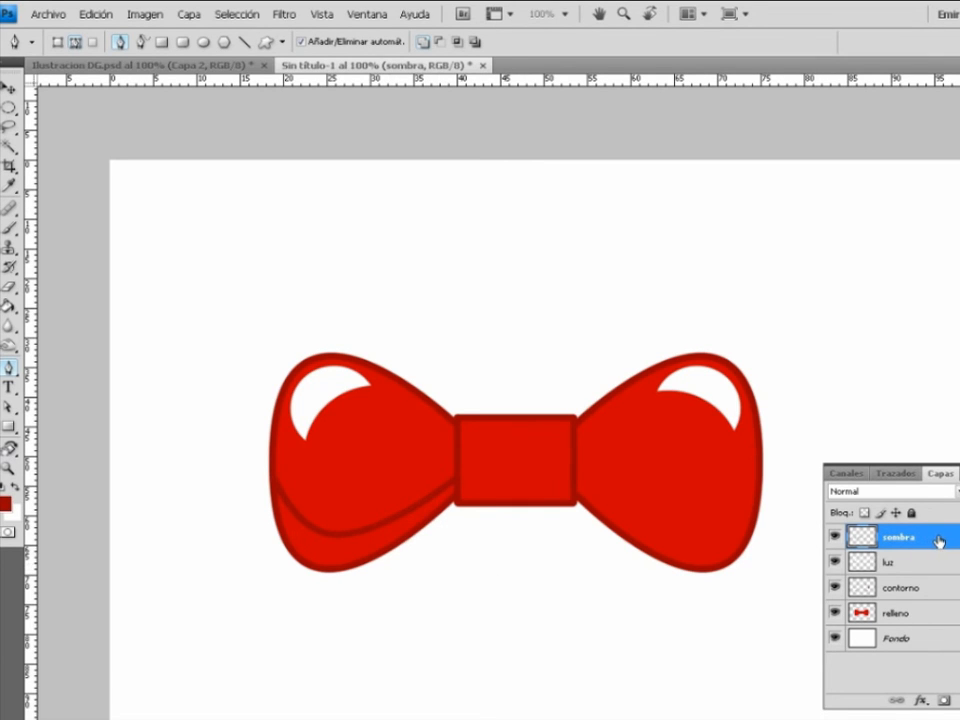
Step: Place a horizontally flipped copy of the sombra curve on the right loop and merge it down into sombra
{"action": "left_click_drag", "start_coordinate": [940, 541], "coordinate": [919, 698]}
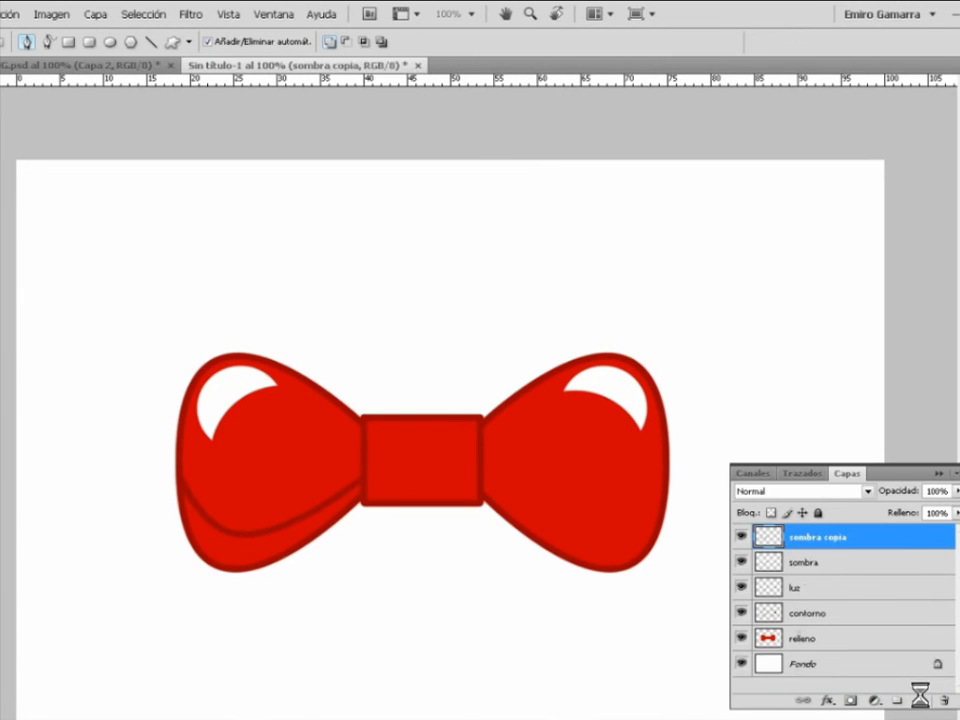
{"action": "key", "text": "ctrl+t"}
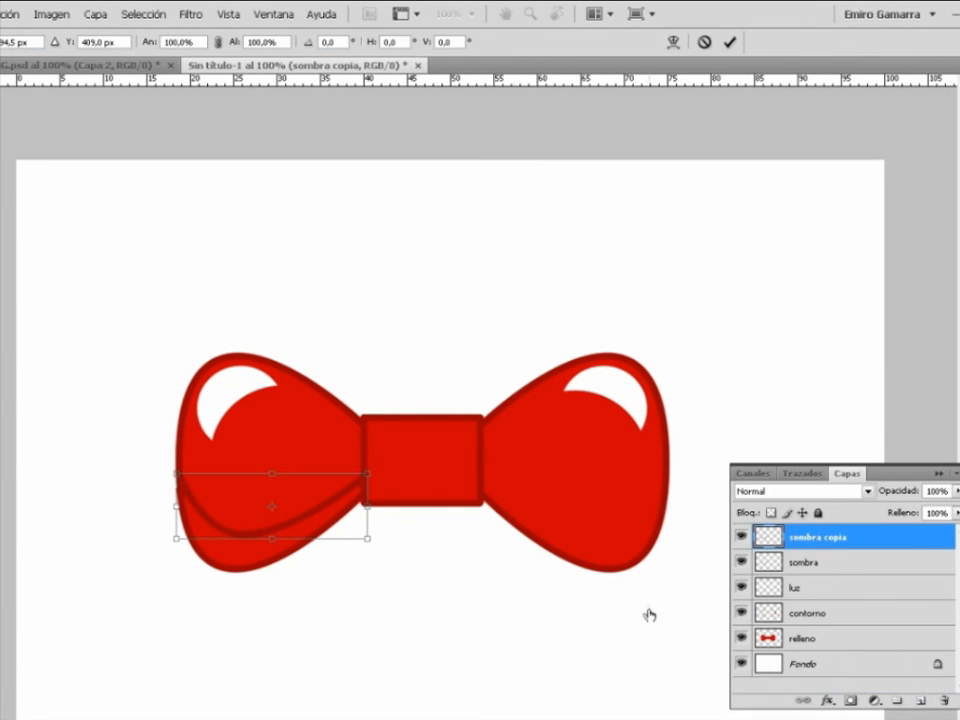
{"action": "right_click", "coordinate": [325, 517]}
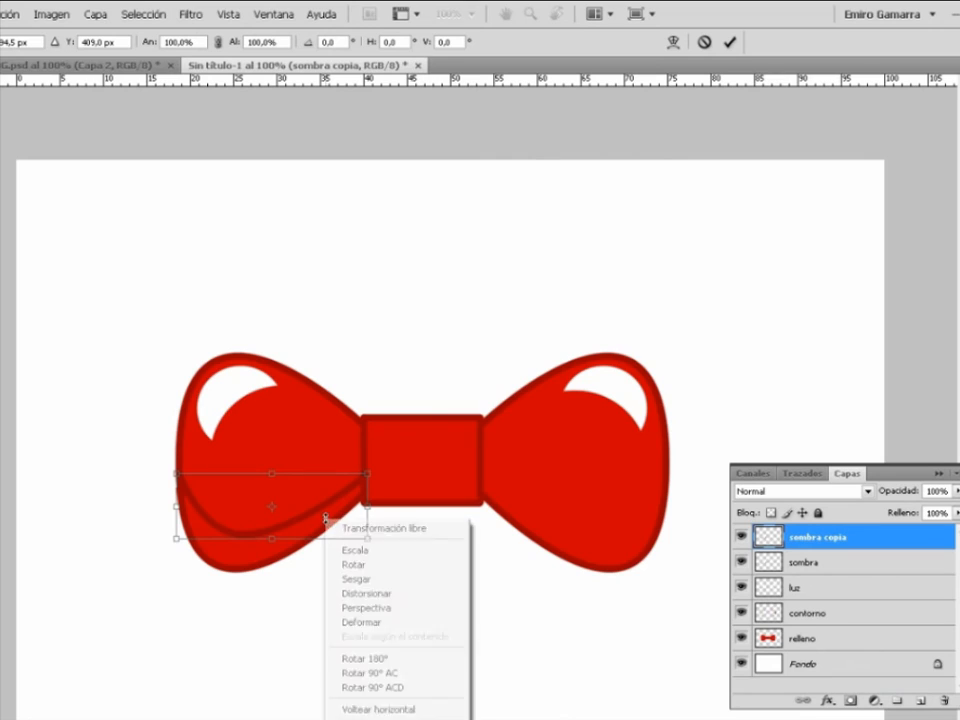
{"action": "left_click", "coordinate": [428, 710]}
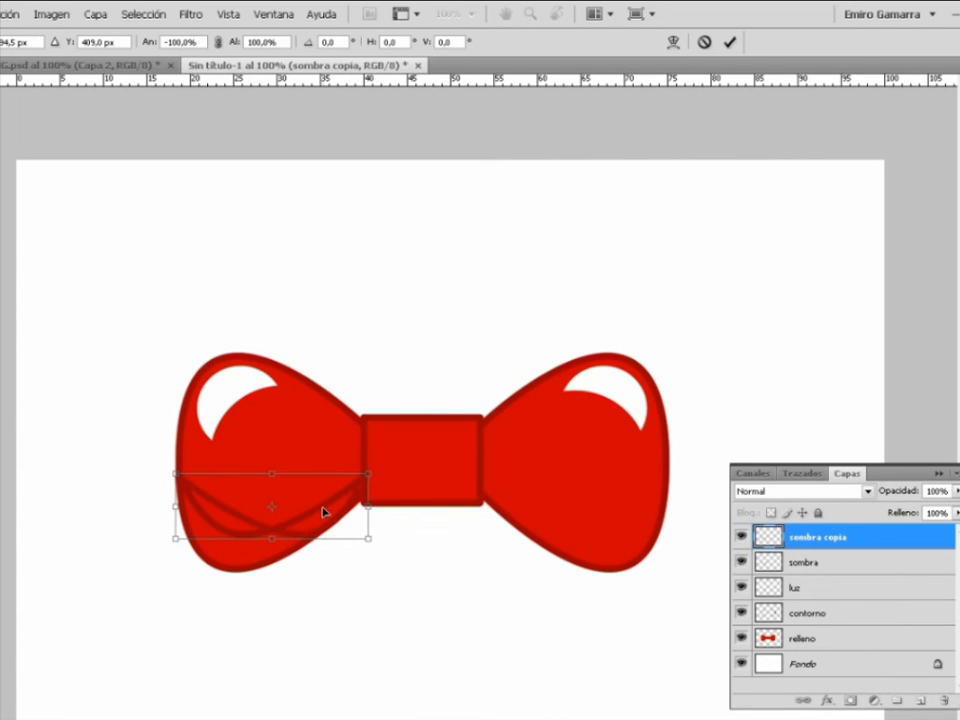
{"action": "left_click_drag", "start_coordinate": [322, 511], "coordinate": [615, 509]}
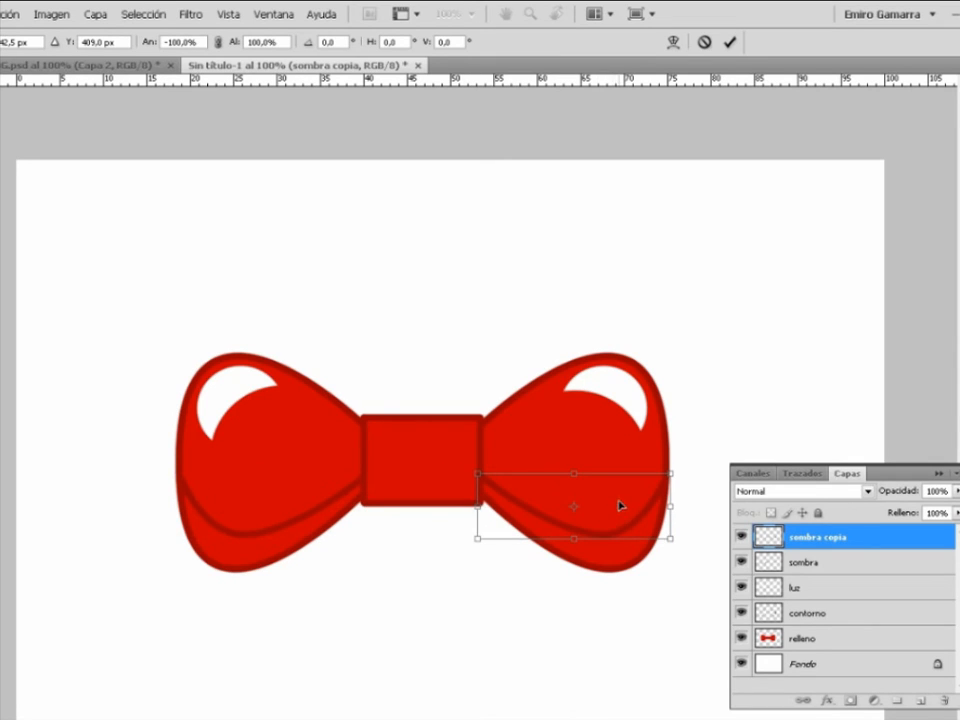
{"action": "left_click", "coordinate": [731, 45]}
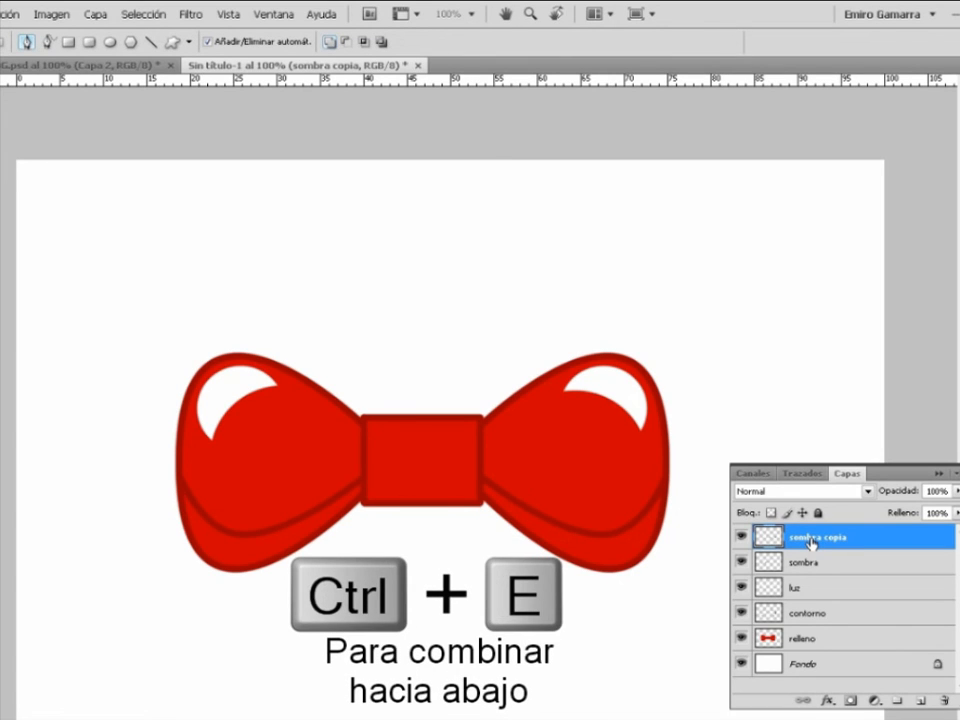
{"action": "key", "text": "ctrl+e"}
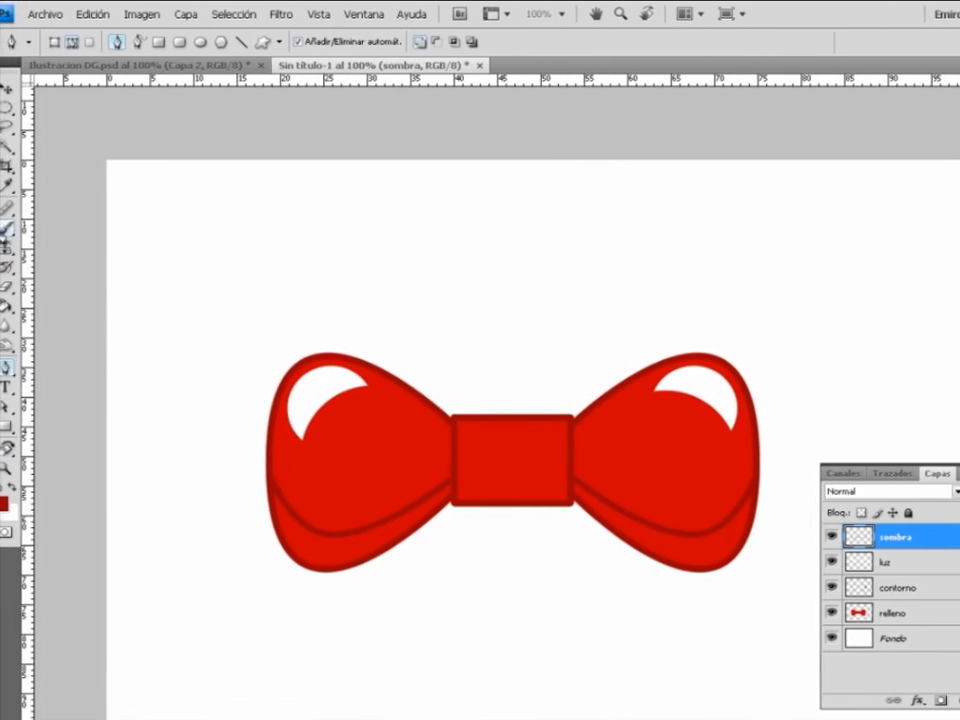
Step: Paint the areas below the curved lines on both loops dark red on sombra with an enlarged Brush
{"action": "left_click", "coordinate": [7, 228]}
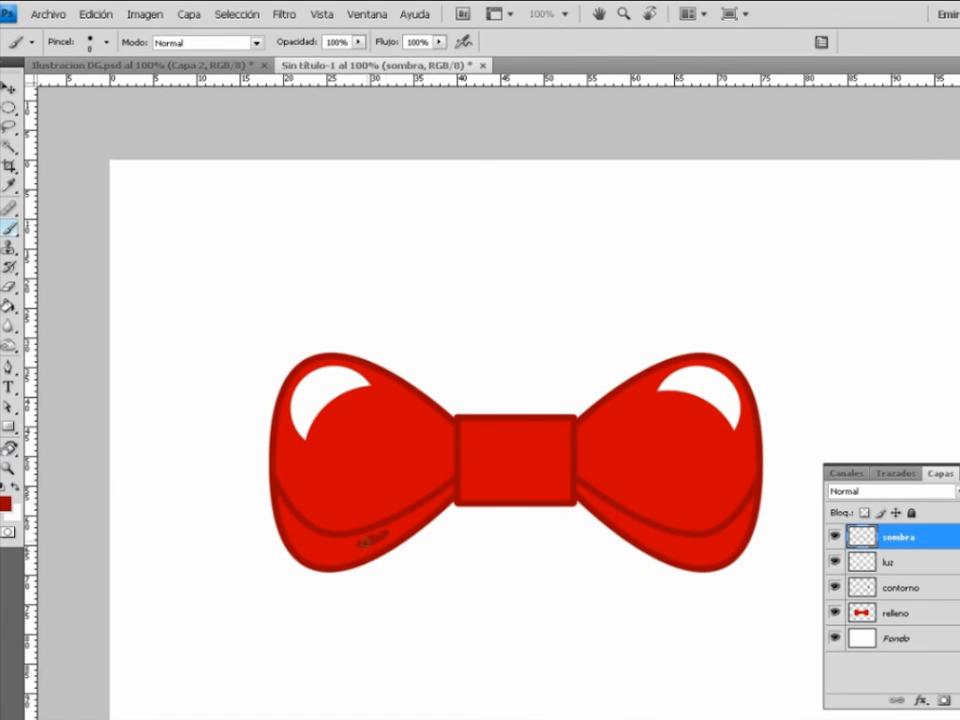
{"action": "key", "text": "bracketright"}
{"action": "key", "text": "bracketright"}
{"action": "key", "text": "bracketright"}
{"action": "mouse_move", "coordinate": [370, 545]}
{"action": "left_mouse_down"}
{"action": "mouse_move", "coordinate": [318, 542]}
{"action": "mouse_move", "coordinate": [295, 527]}
{"action": "mouse_move", "coordinate": [306, 553]}
{"action": "mouse_move", "coordinate": [332, 557]}
{"action": "mouse_move", "coordinate": [321, 559]}
{"action": "mouse_move", "coordinate": [296, 534]}
{"action": "left_mouse_up"}
Step: Paint a dark red shadow strip along the central rectangle's lower edge on sombra with a 12 px Brush
{"action": "key", "text": "bracketleft"}
{"action": "key", "text": "bracketleft"}
{"action": "key", "text": "bracketleft"}
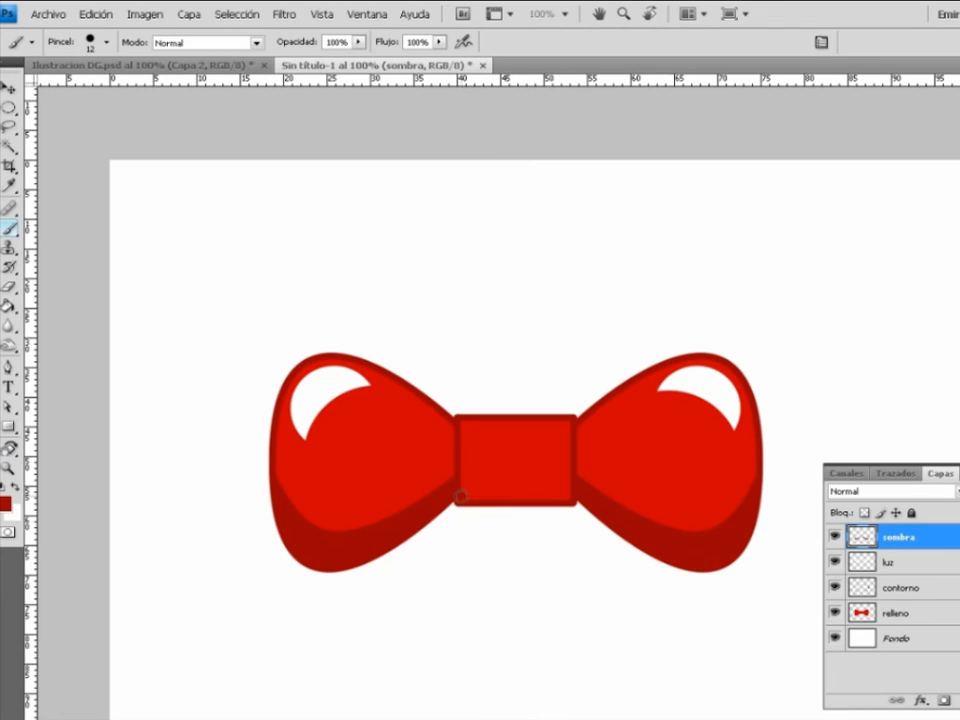
{"action": "left_click_drag", "start_coordinate": [461, 496], "coordinate": [571, 496]}
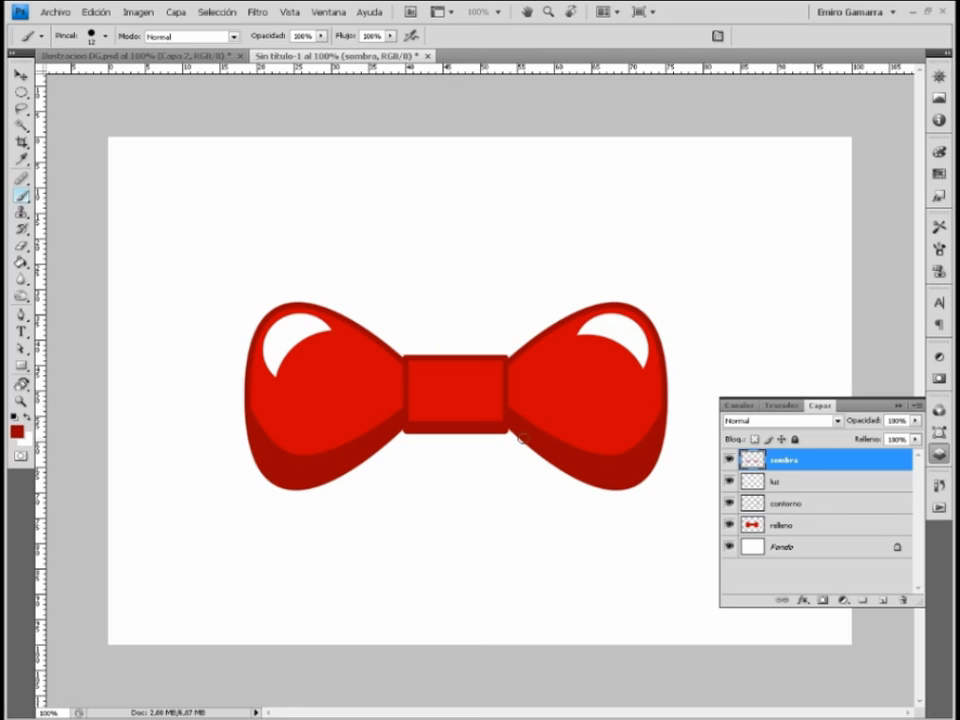
Step: Hide and show the luz and sombra layers in turn to examine what each adds to the bow
{"action": "left_click", "coordinate": [729, 482]}
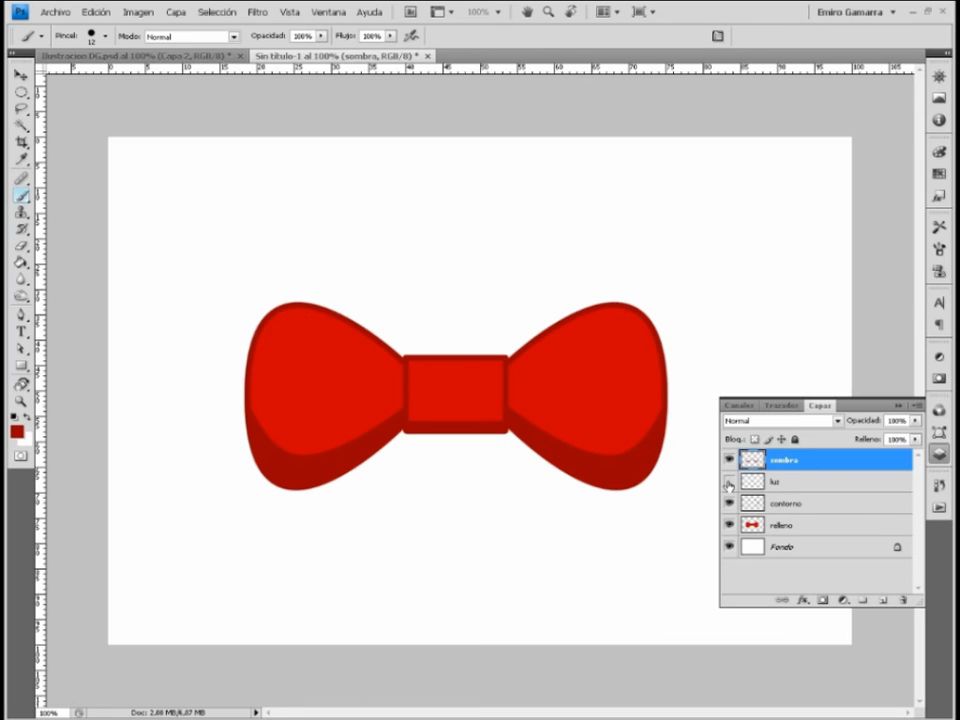
{"action": "left_click", "coordinate": [729, 482]}
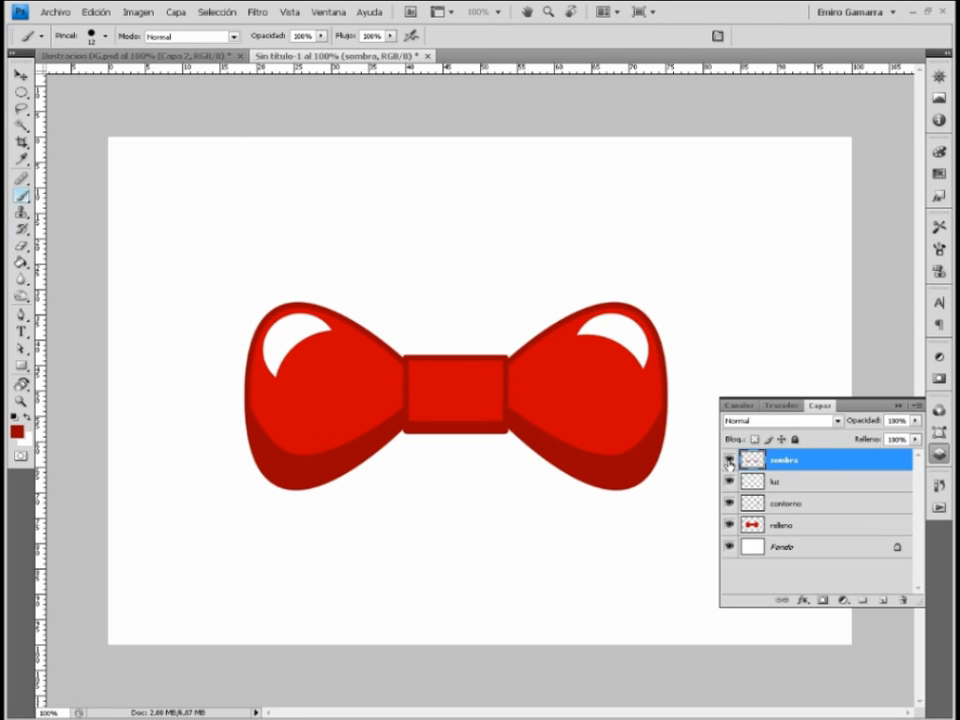
{"action": "left_click", "coordinate": [729, 460]}
{"action": "left_click", "coordinate": [729, 460]}
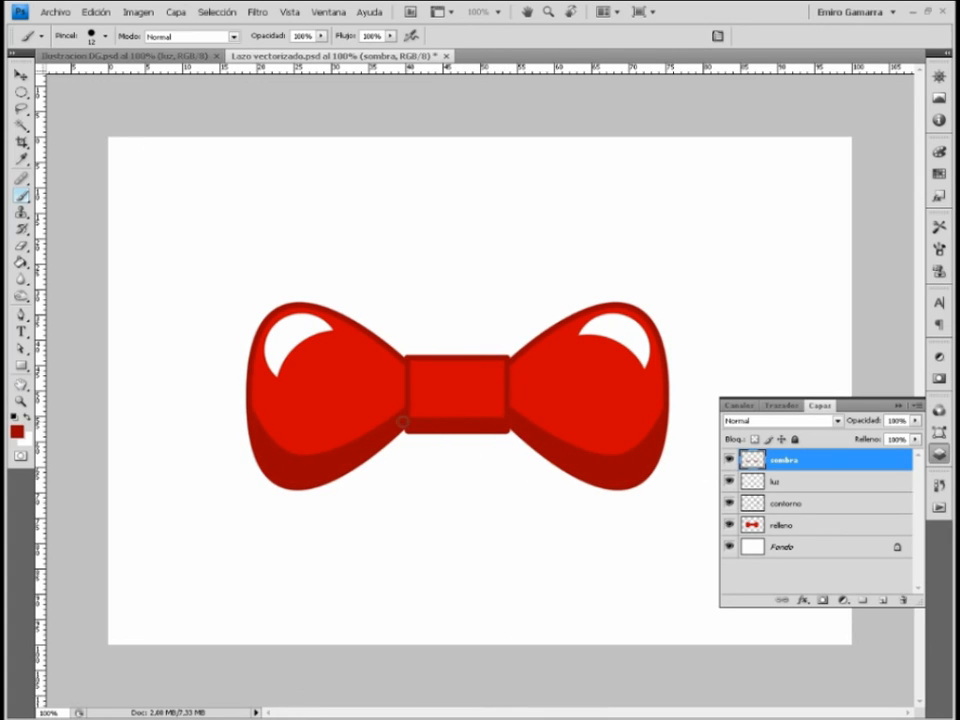
Step: Add a gradient overlay (Superposición de degradado) to the relleno layer with the blend mode Superponer
{"action": "left_click", "coordinate": [856, 527]}
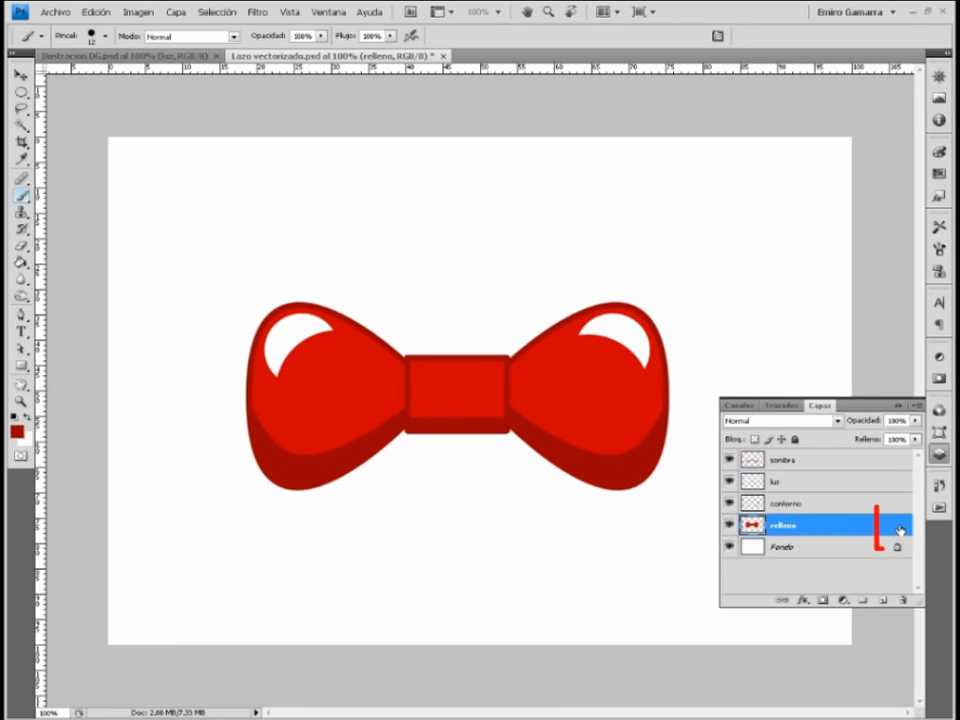
{"action": "double_click", "coordinate": [900, 530]}
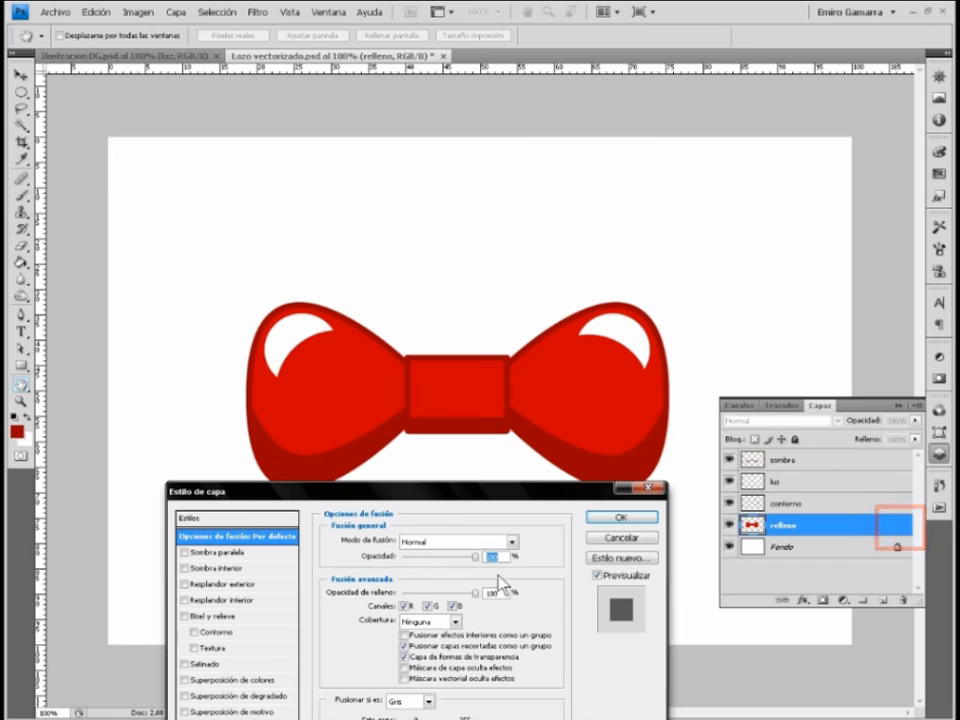
{"action": "left_click", "coordinate": [272, 706]}
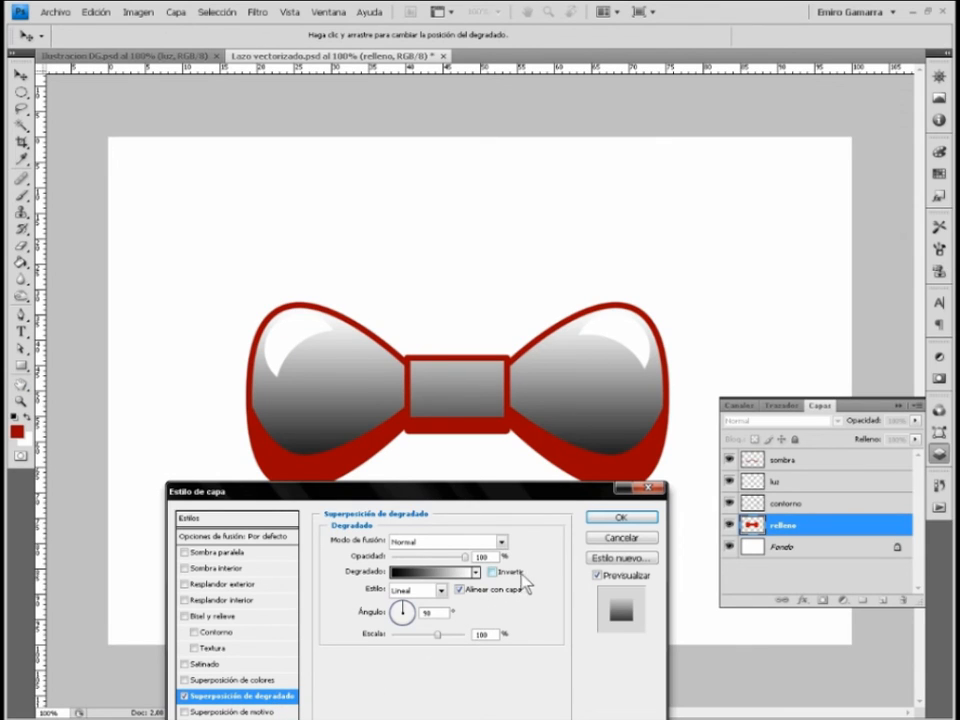
{"action": "left_click", "coordinate": [501, 541]}
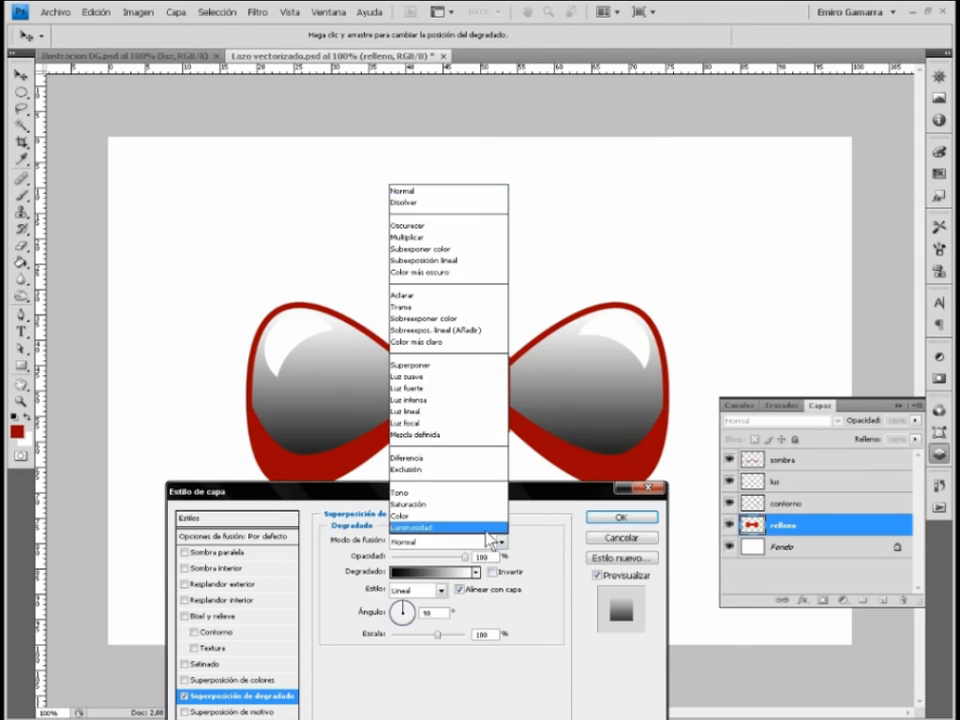
{"action": "left_click", "coordinate": [435, 365]}
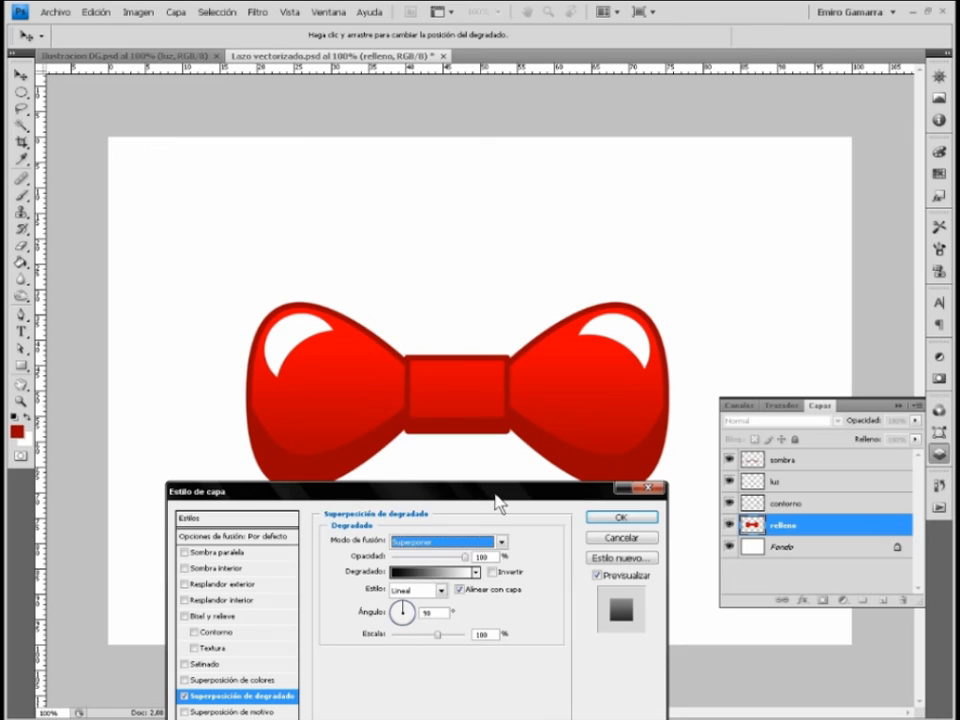
Step: Try the Multiplicar blend mode for relleno's gradient overlay, keeping the whole bow in view
{"action": "left_click_drag", "start_coordinate": [493, 495], "coordinate": [517, 514]}
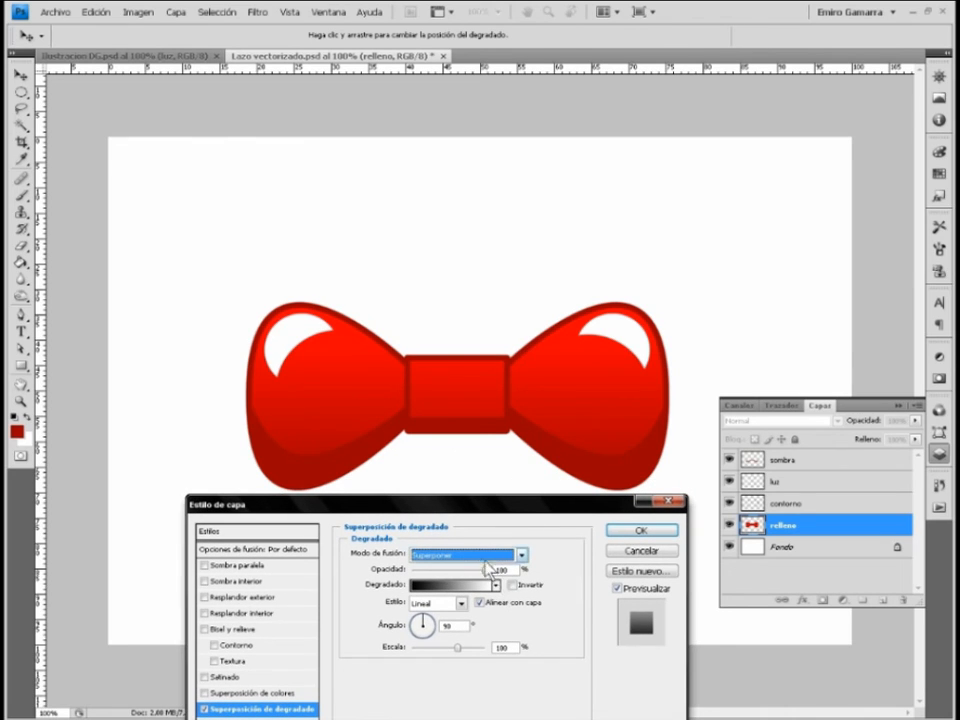
{"action": "left_click", "coordinate": [488, 556]}
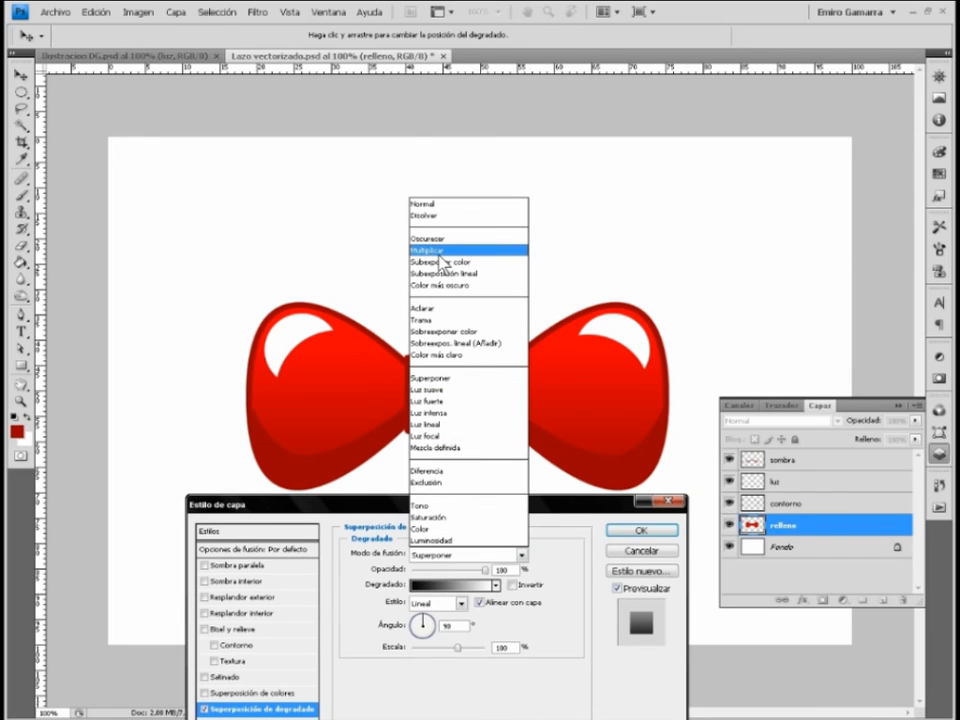
{"action": "left_click", "coordinate": [441, 251]}
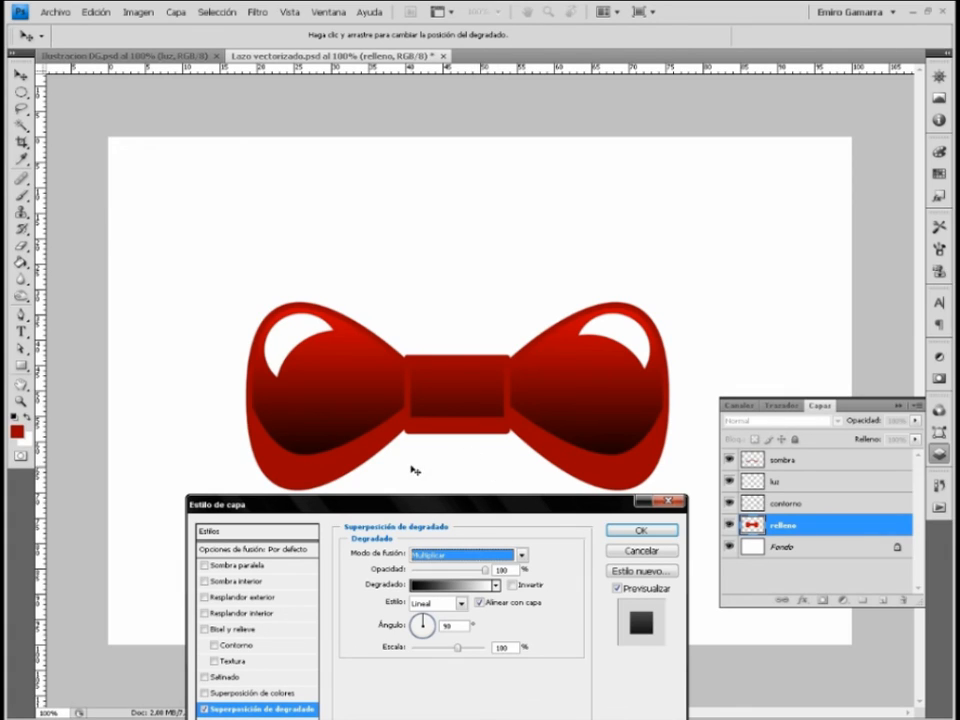
Step: Return the gradient overlay's blend mode to Superponer and apply the layer style to relleno
{"action": "left_click", "coordinate": [497, 556]}
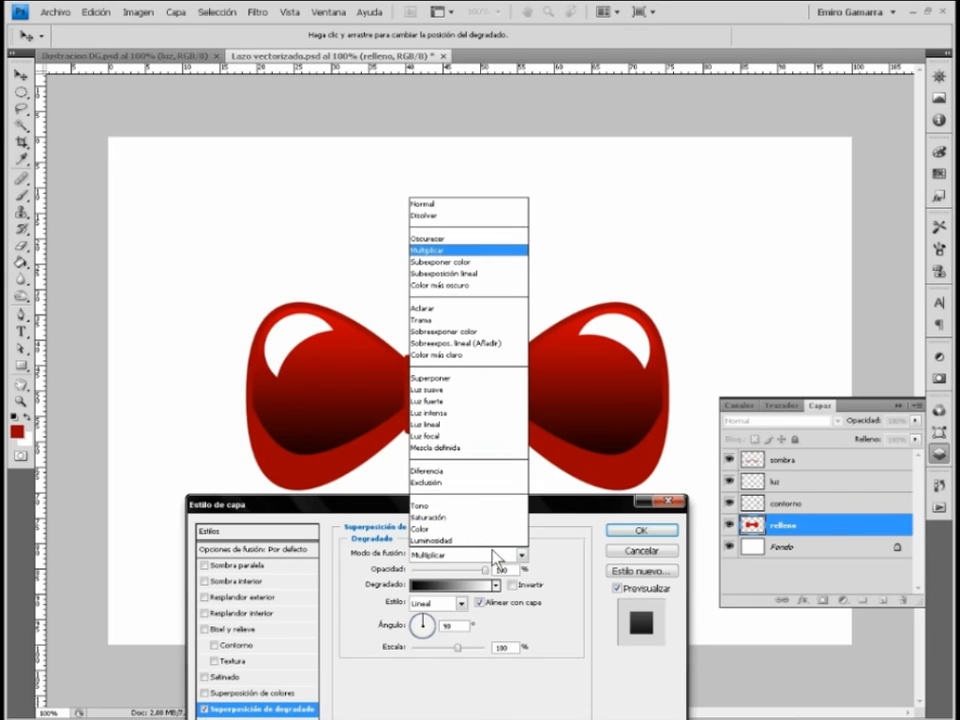
{"action": "left_click", "coordinate": [442, 380]}
{"action": "left_click", "coordinate": [442, 380]}
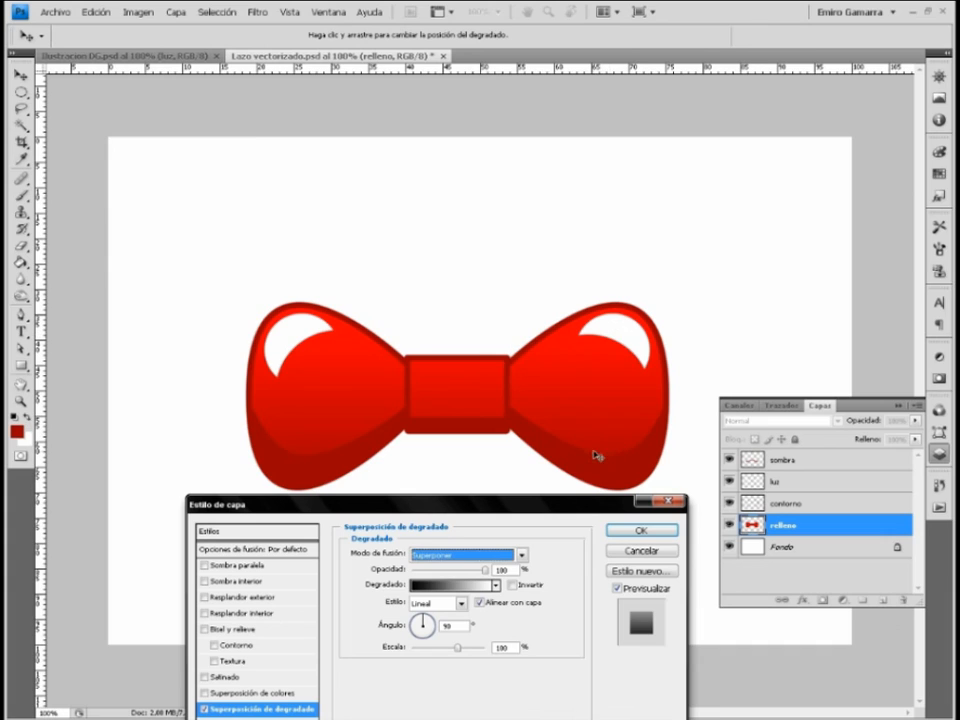
{"action": "left_click", "coordinate": [641, 531]}
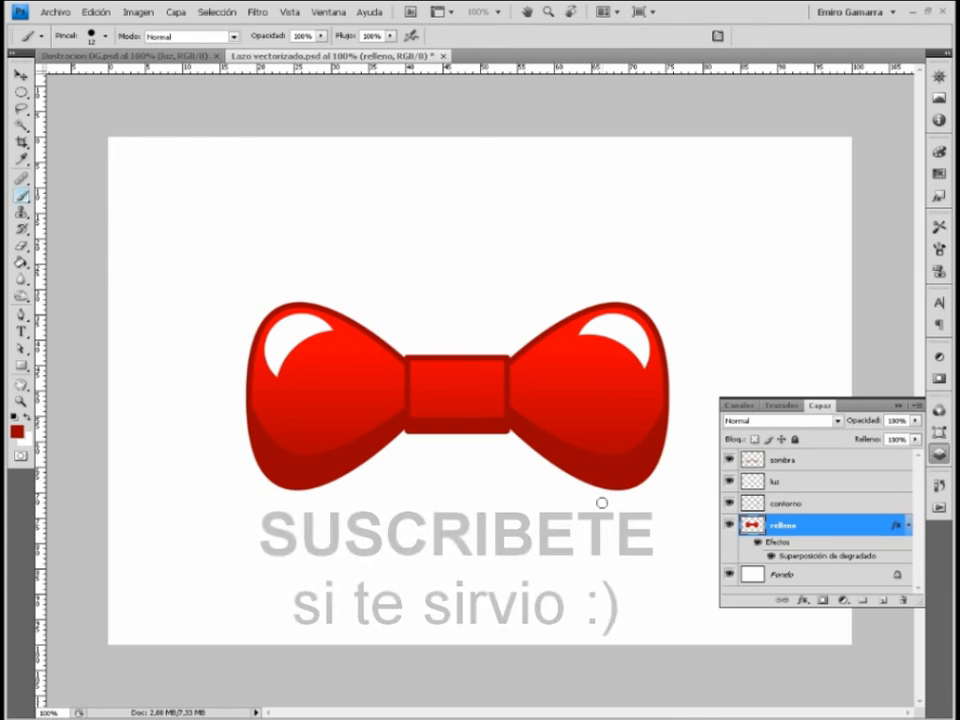